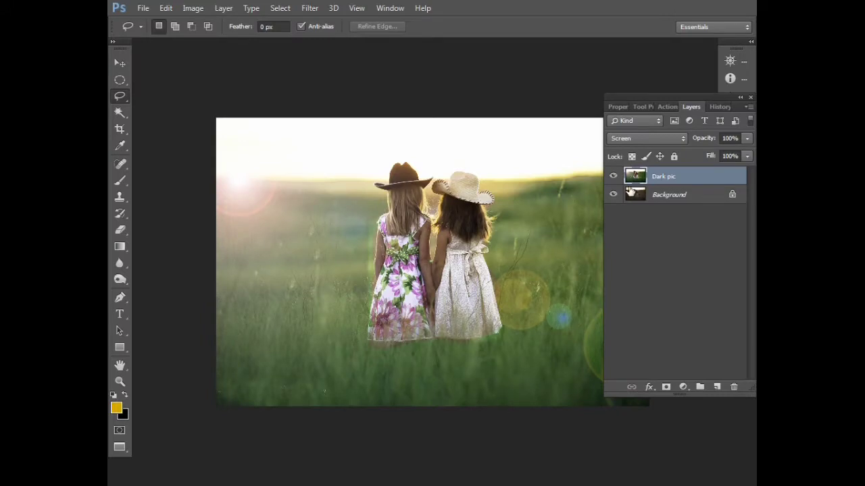
# Toggle the Dark pic layer's visibility repeatedly to compare the brightened composite with the original.
pyautogui.hotkey('ctrl', '+')
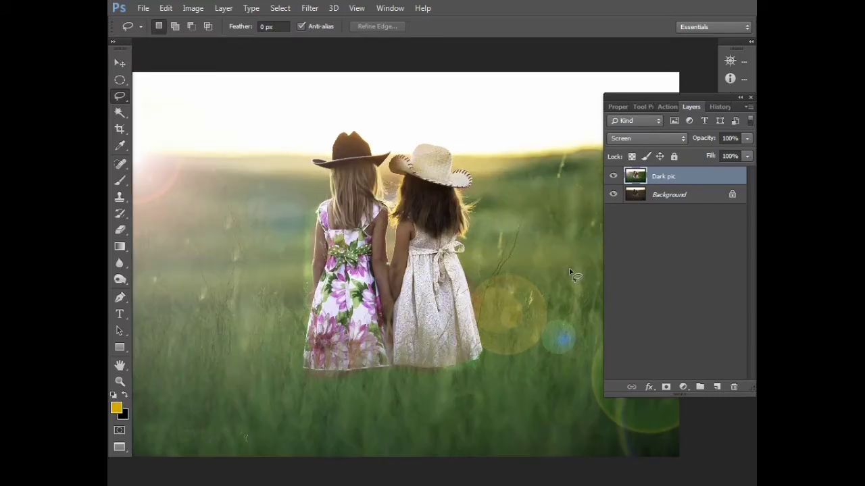
pyautogui.click(612, 177)
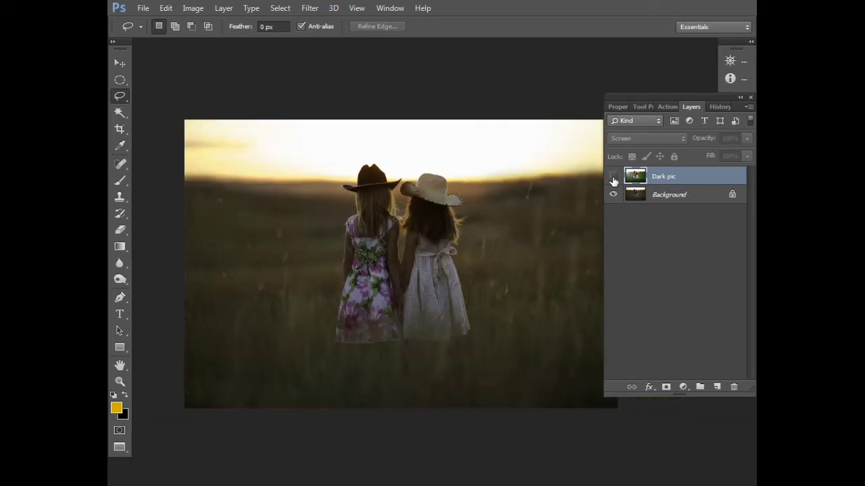
pyautogui.click(613, 177)
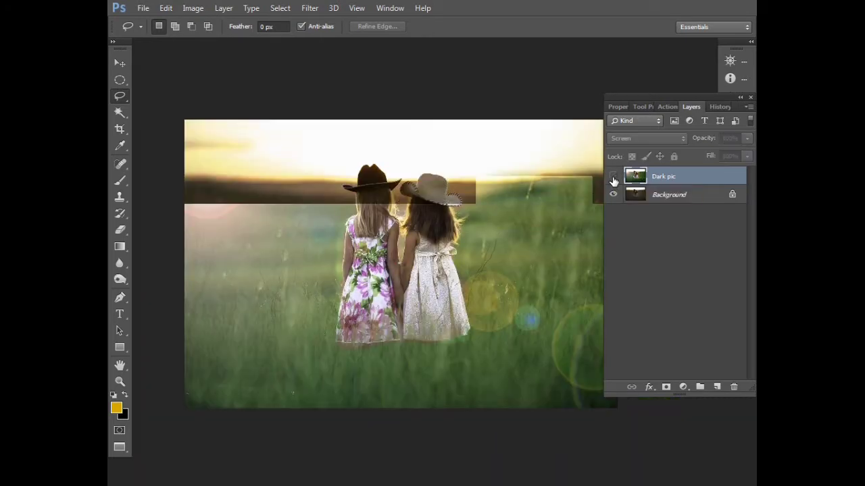
pyautogui.click(612, 177)
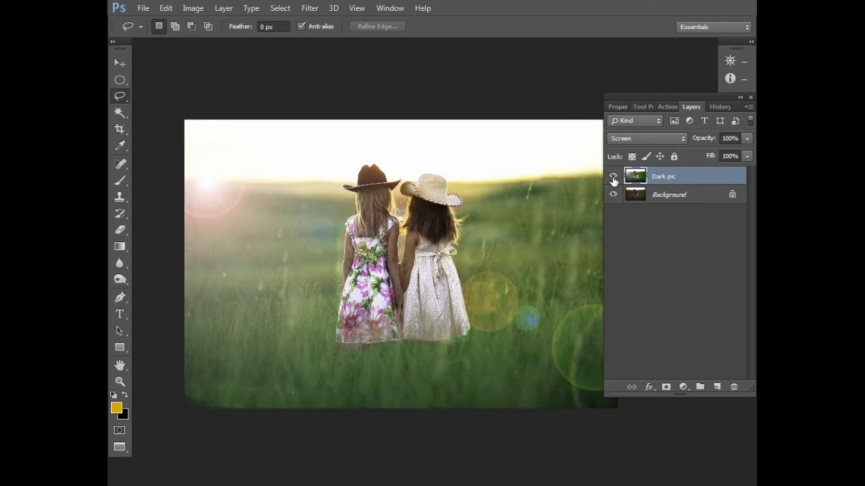
pyautogui.click(613, 176)
pyautogui.click(613, 177)
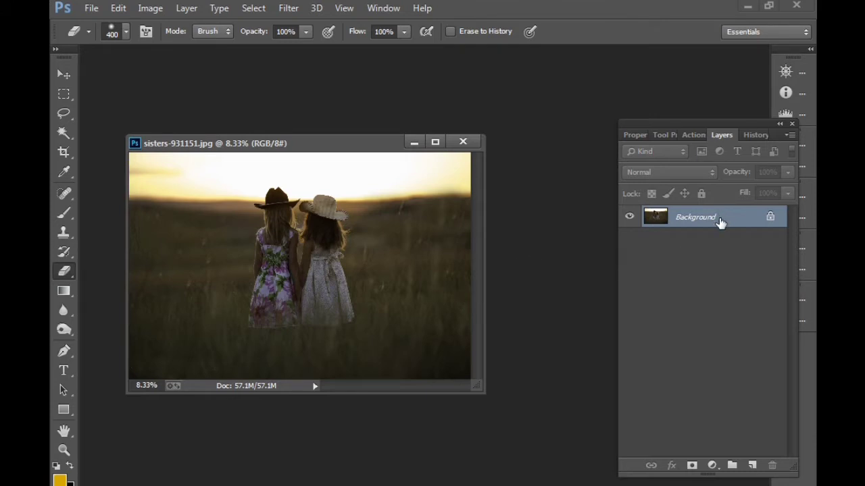
# Duplicate the Background layer and rename the copy 'Dark pic'.
pyautogui.moveTo(720, 223); pyautogui.dragTo(748, 441)
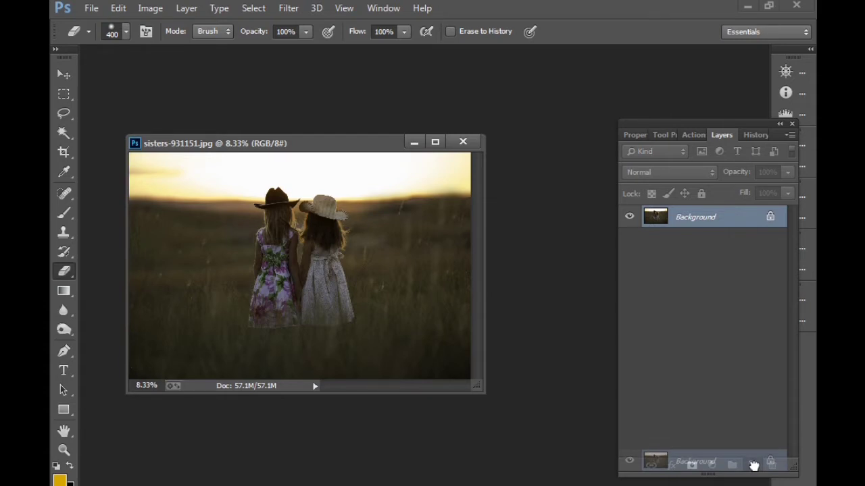
pyautogui.moveTo(748, 441); pyautogui.dragTo(752, 463)
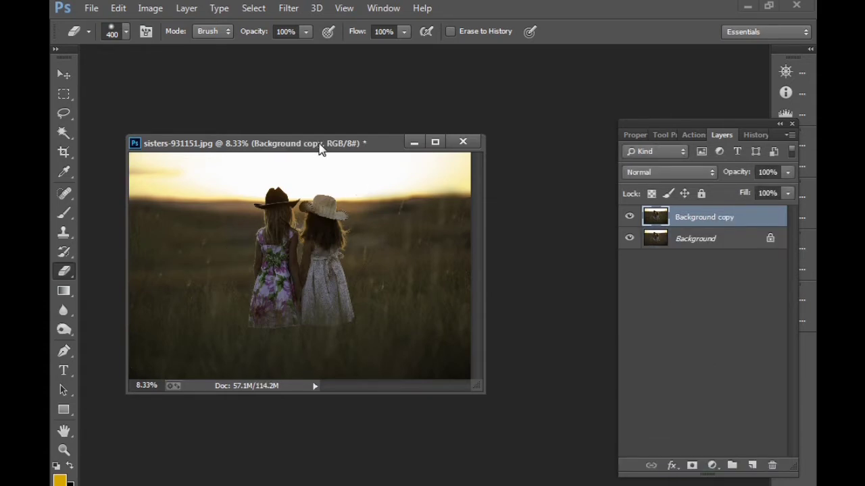
pyautogui.doubleClick(735, 223)
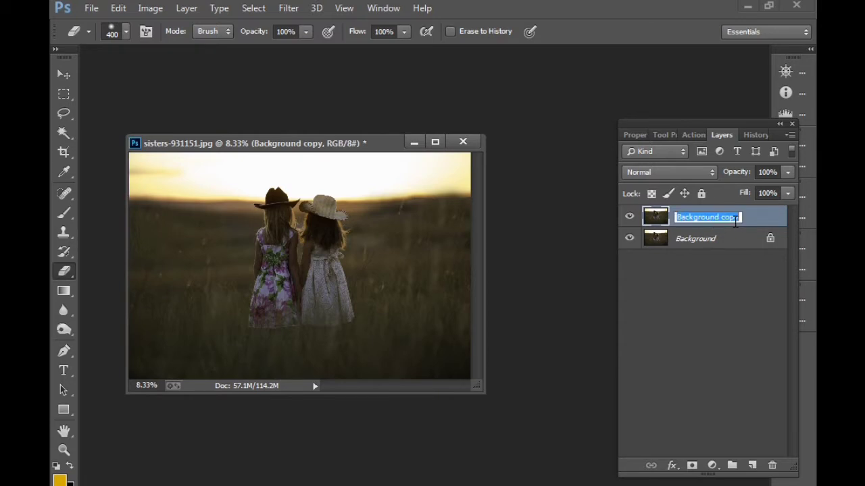
pyautogui.press('BackSpace')
pyautogui.write('Dark pic')
pyautogui.press('Return')
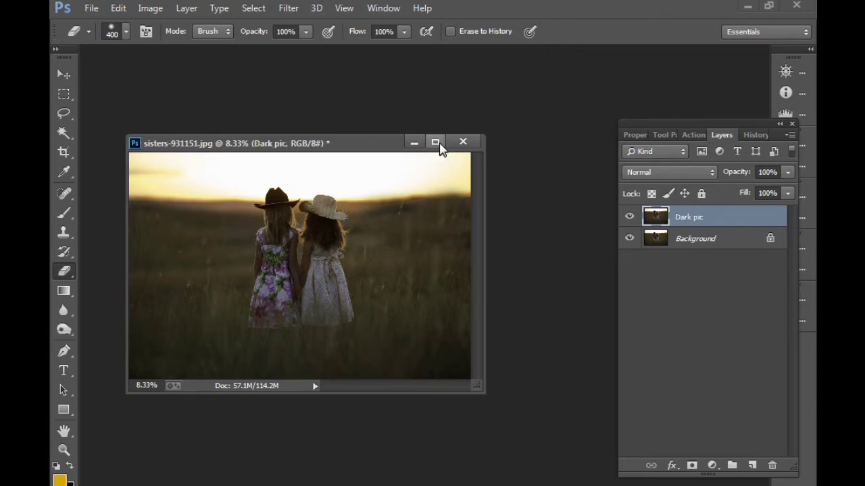
# Maximize the document window and bring the Layers panel back into view.
pyautogui.click(435, 143)
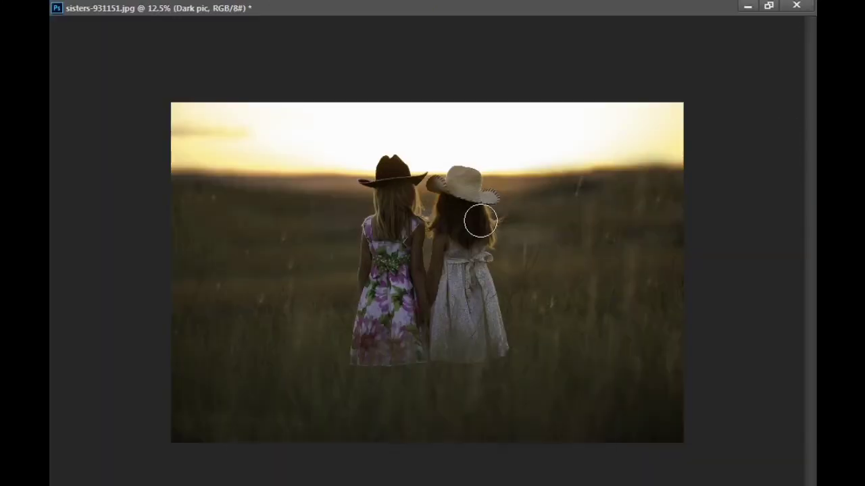
pyautogui.press('F7')
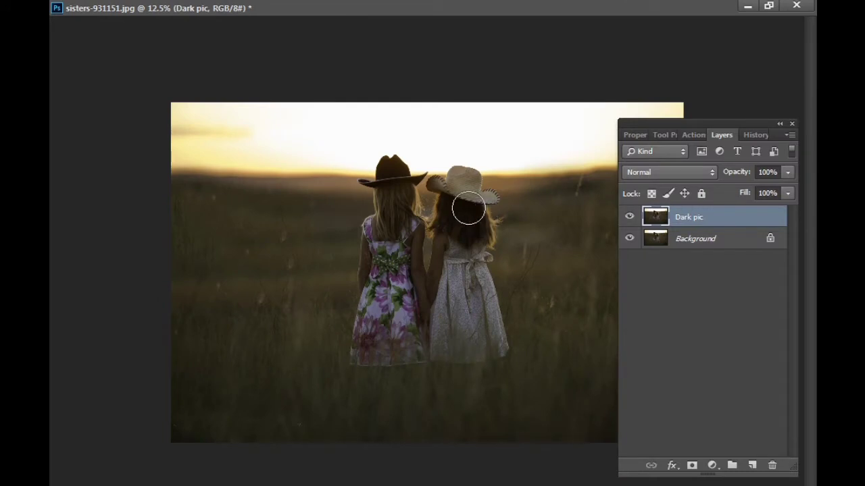
pyautogui.press('Tab')
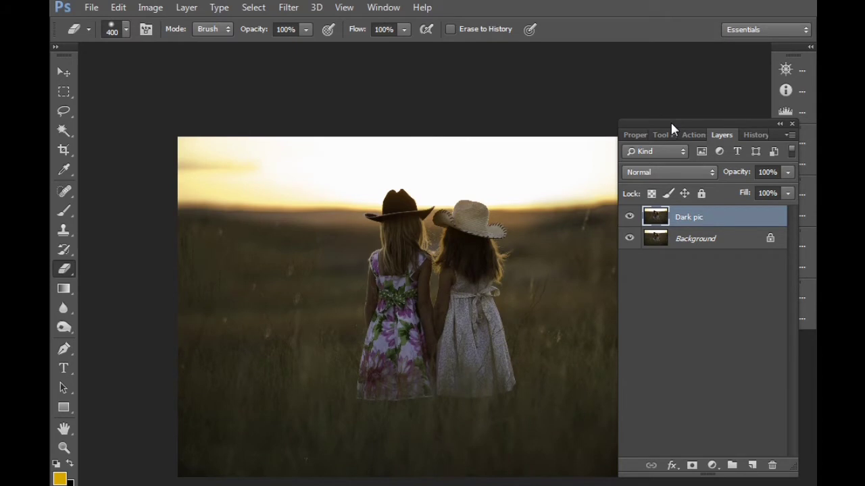
pyautogui.moveTo(671, 124); pyautogui.dragTo(688, 113)
pyautogui.hotkey('ctrl', '-')
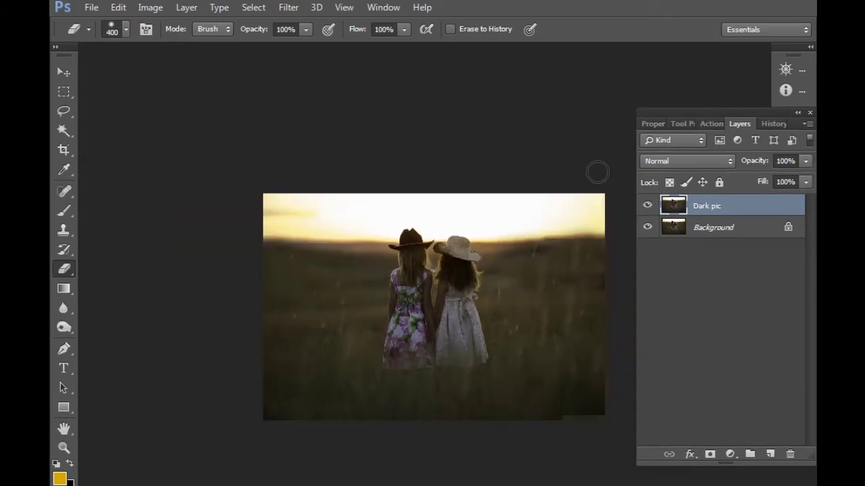
pyautogui.hotkey('ctrl', '+')
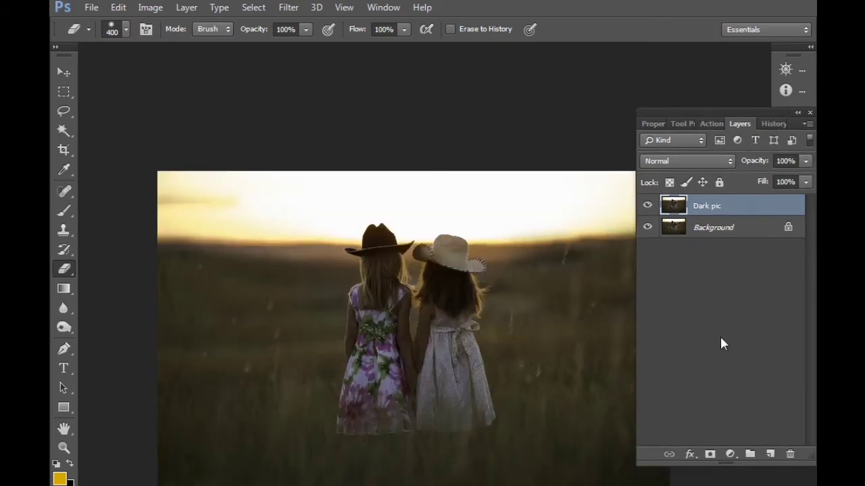
# Set the Dark pic layer's blend mode to Screen to brighten the photo.
pyautogui.click(706, 162)
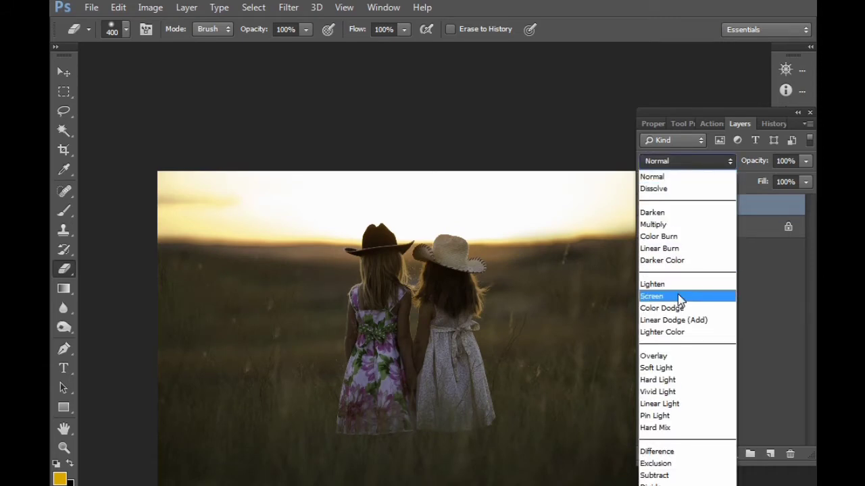
pyautogui.click(769, 284)
pyautogui.click(712, 161)
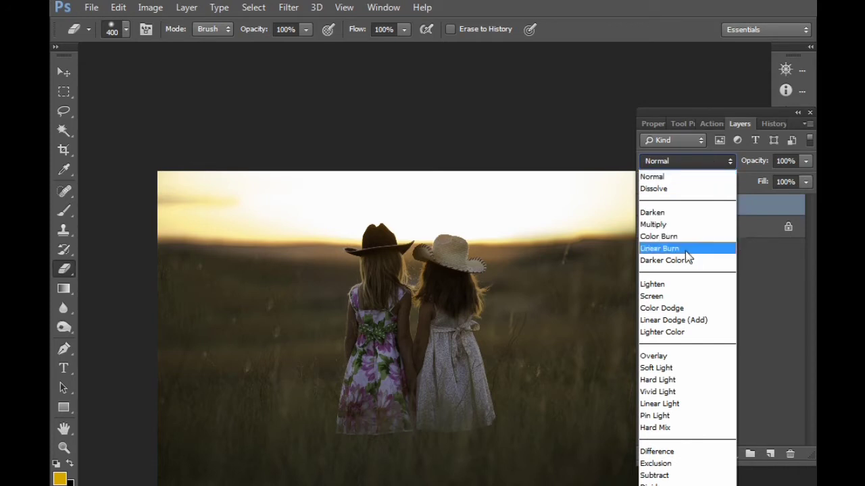
pyautogui.click(681, 298)
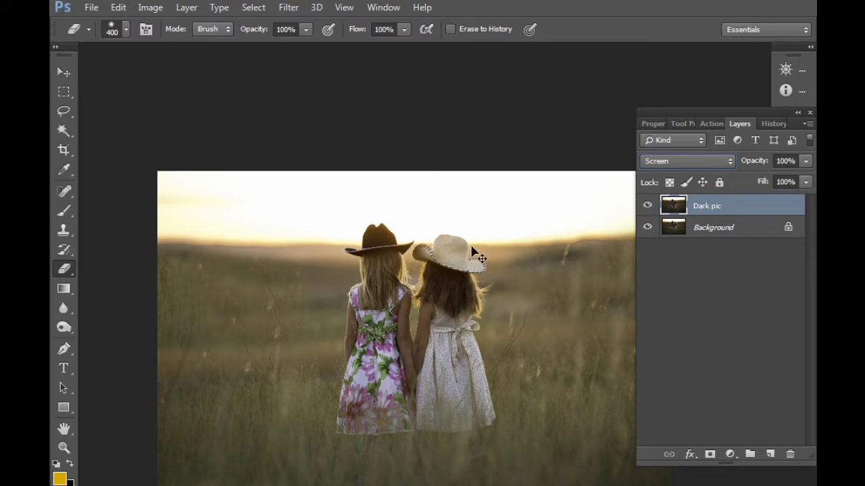
pyautogui.hotkey('ctrl', '-')
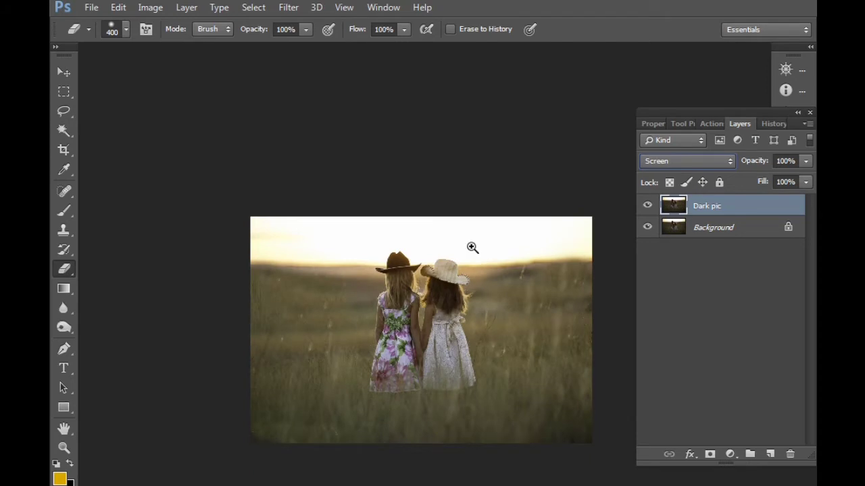
pyautogui.moveTo(471, 247); pyautogui.dragTo(481, 275)
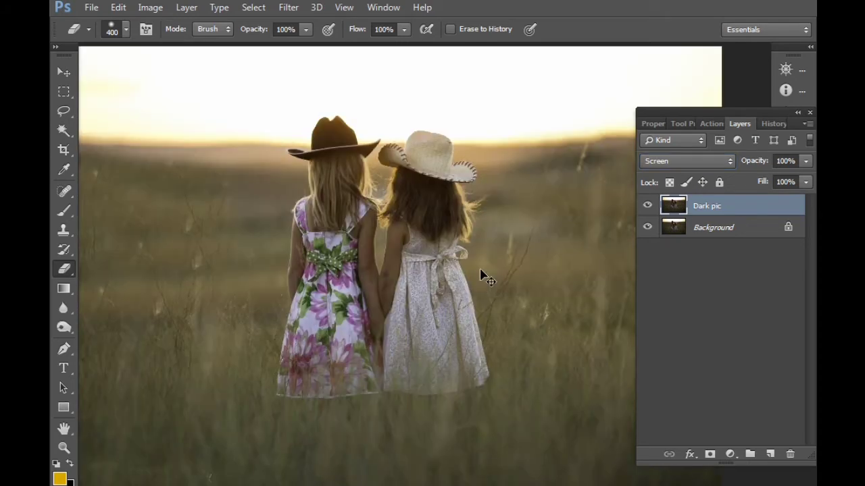
pyautogui.hotkey('ctrl', '-')
pyautogui.hotkey('ctrl', '-')
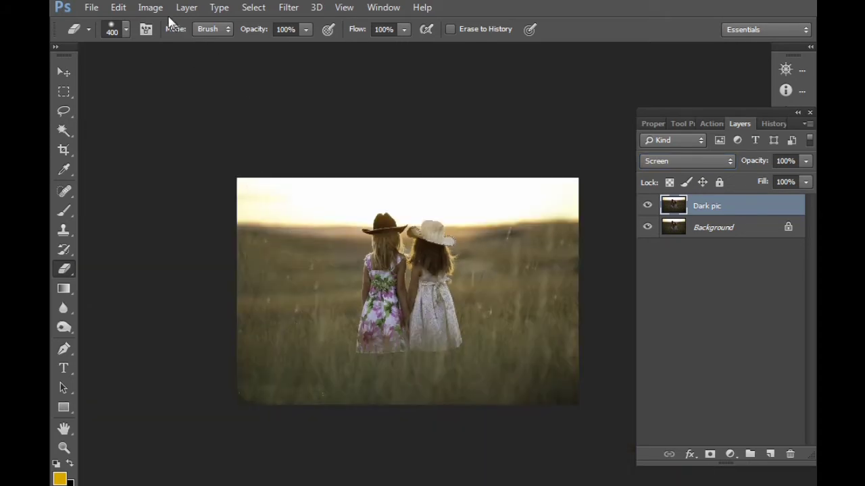
# Use Color Balance to shift the photo's midtones toward red.
pyautogui.click(166, 12)
pyautogui.moveTo(173, 46)
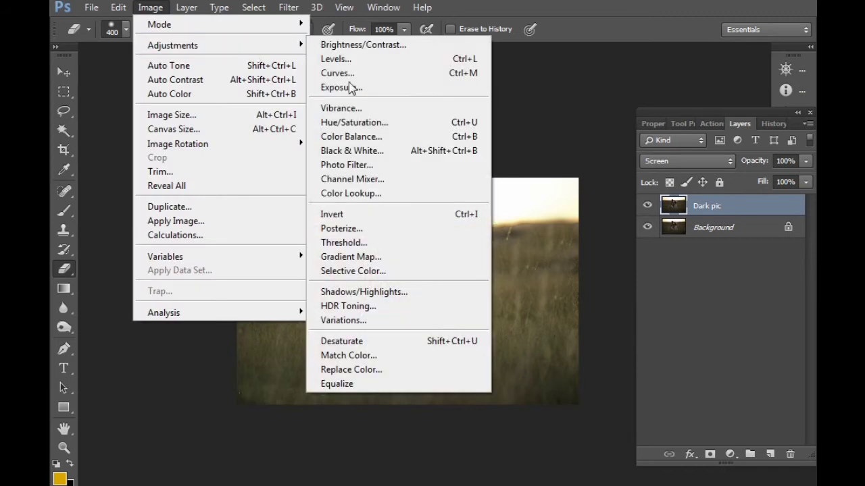
pyautogui.click(351, 136)
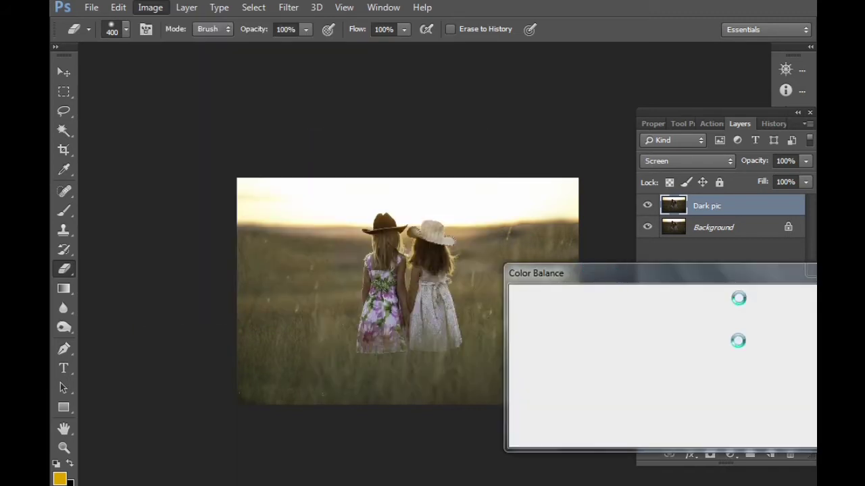
pyautogui.moveTo(654, 338)
pyautogui.mouseDown()
pyautogui.moveTo(673, 339)
pyautogui.moveTo(652, 340)
pyautogui.mouseUp()
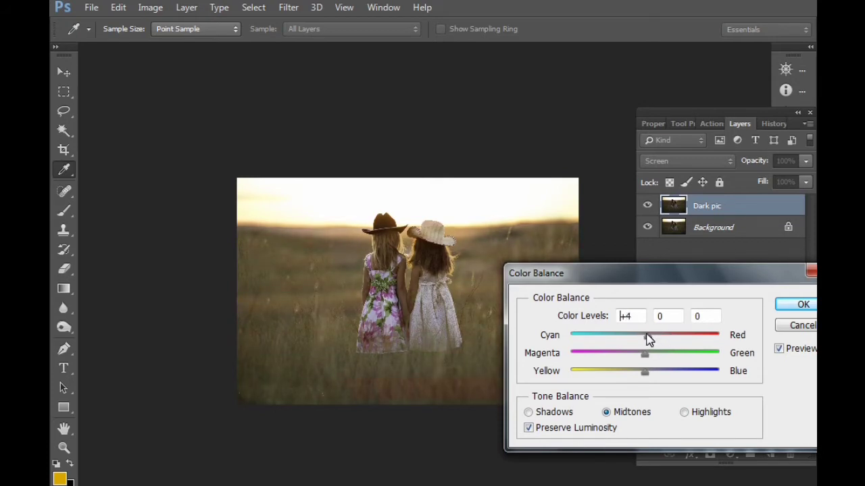
pyautogui.click(795, 304)
pyautogui.press('e')
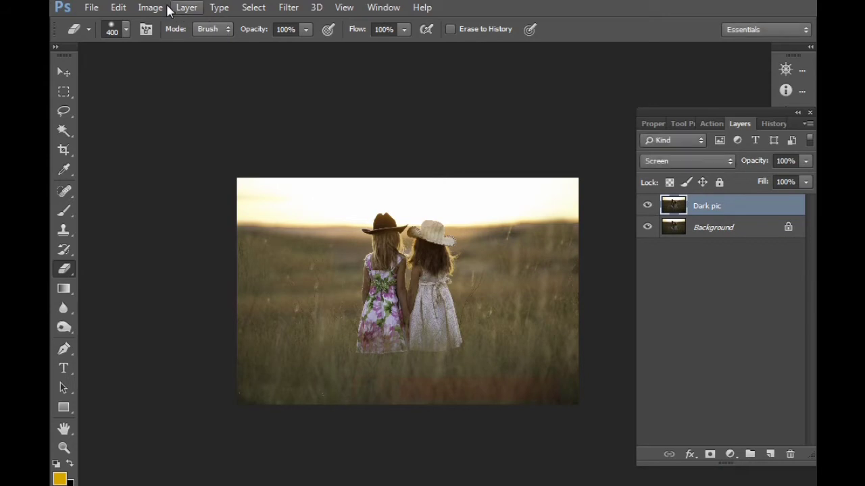
pyautogui.click(162, 8)
pyautogui.moveTo(173, 46)
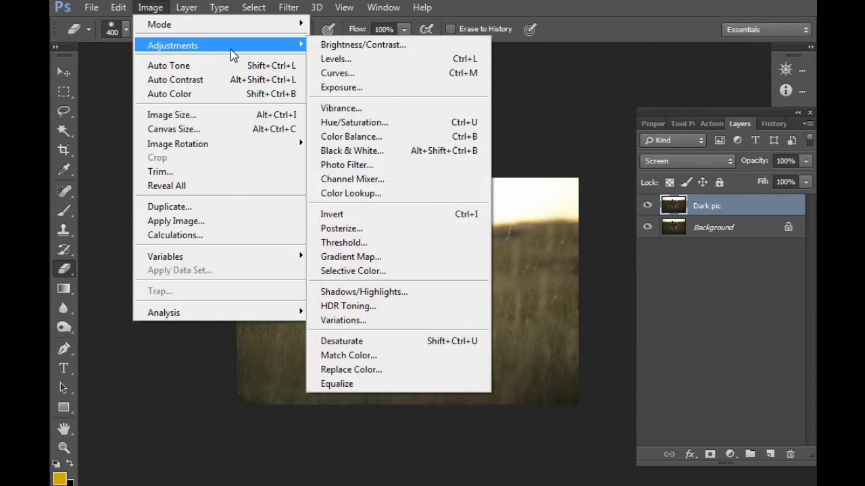
# Apply Brightness 68 and Contrast 31, then Auto Tone, to the Dark pic layer.
pyautogui.click(362, 46)
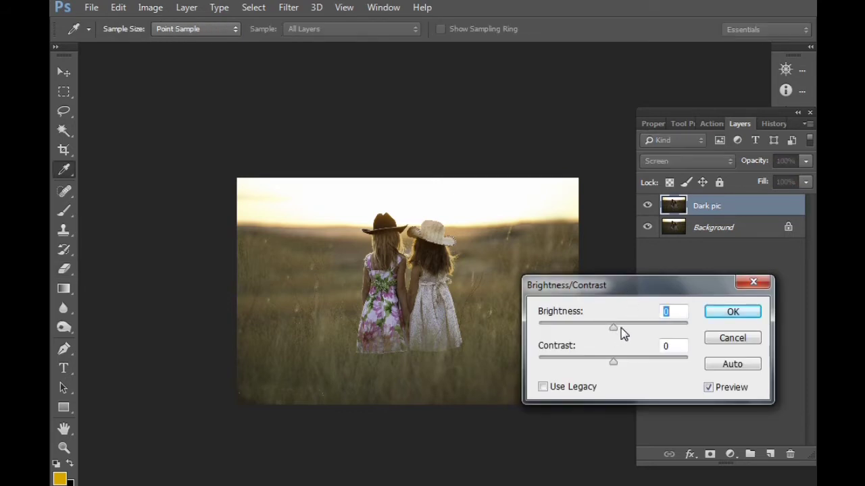
pyautogui.moveTo(623, 326); pyautogui.dragTo(629, 326)
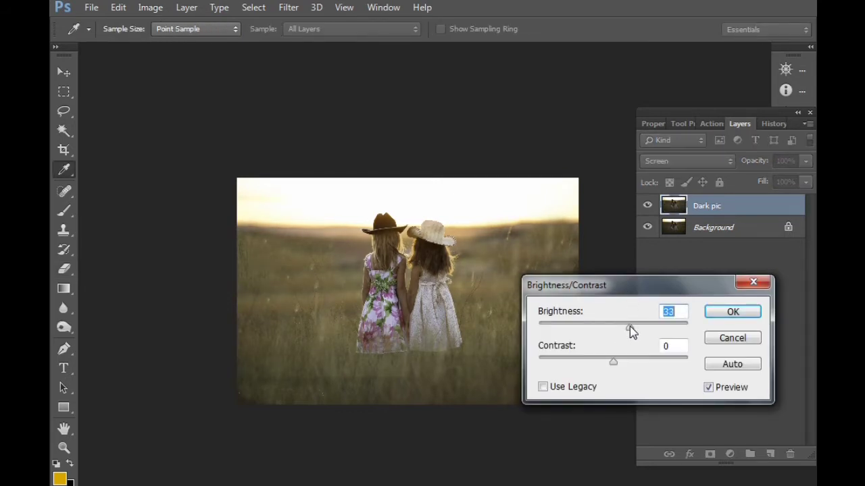
pyautogui.scroll(1, 487, 289)
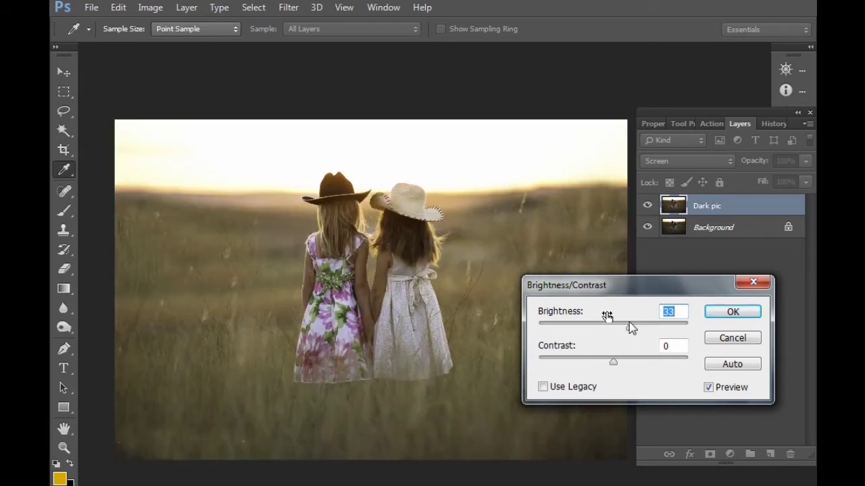
pyautogui.moveTo(647, 331); pyautogui.dragTo(647, 327)
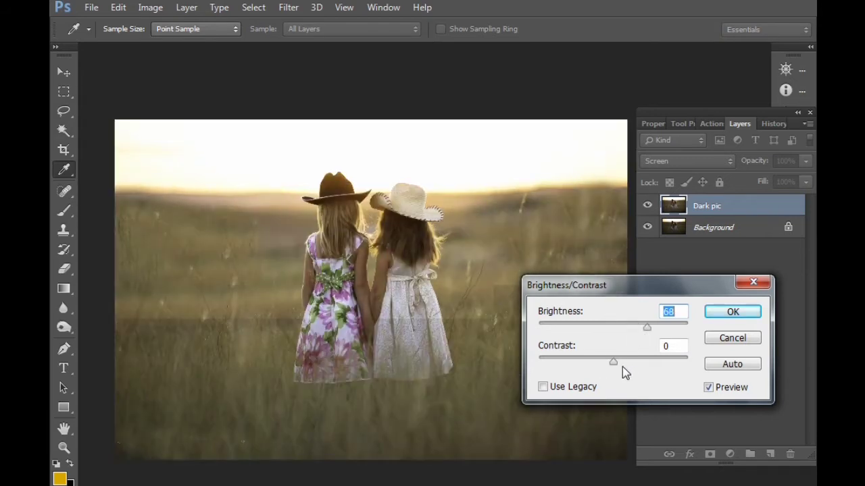
pyautogui.moveTo(614, 364); pyautogui.dragTo(637, 364)
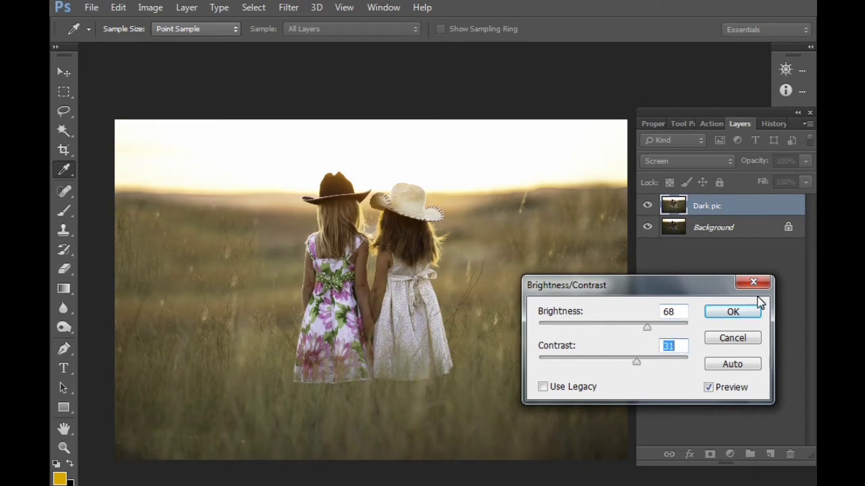
pyautogui.click(733, 313)
pyautogui.press('e')
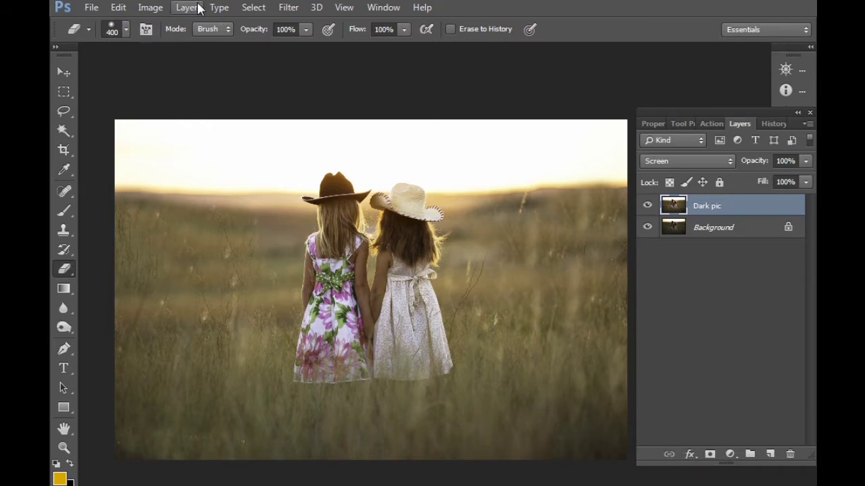
pyautogui.click(159, 10)
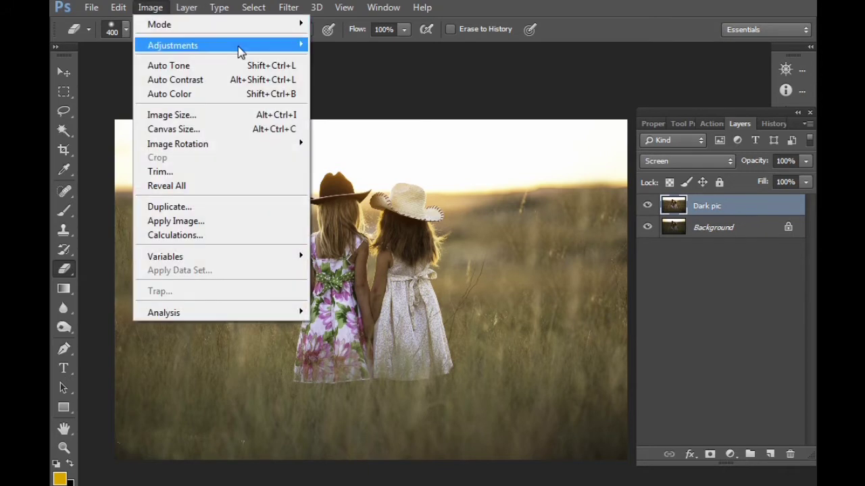
pyautogui.click(239, 63)
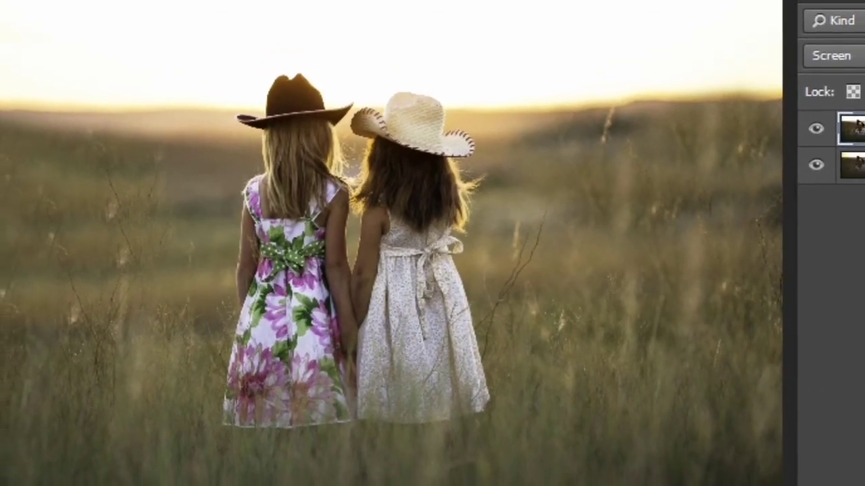
# Lasso around both girls and feather the selection by 10 pixels.
pyautogui.click(29, 31)
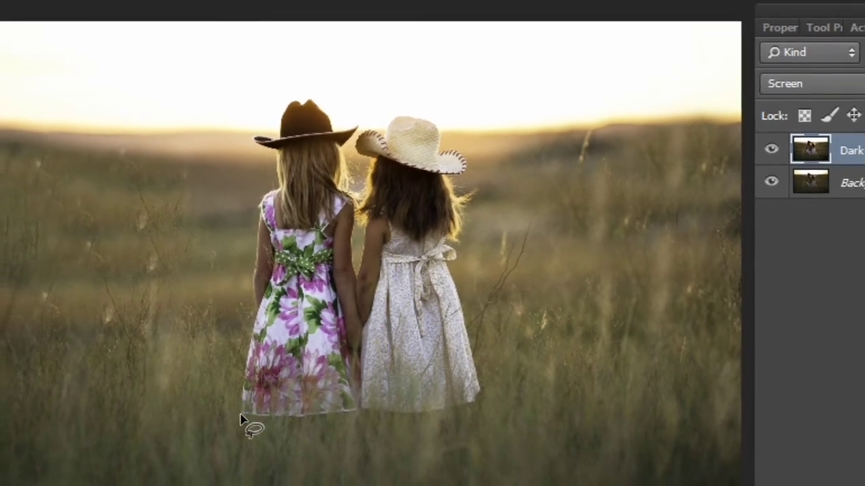
pyautogui.moveTo(242, 419)
pyautogui.mouseDown()
pyautogui.moveTo(288, 175)
pyautogui.moveTo(360, 163)
pyautogui.mouseUp()
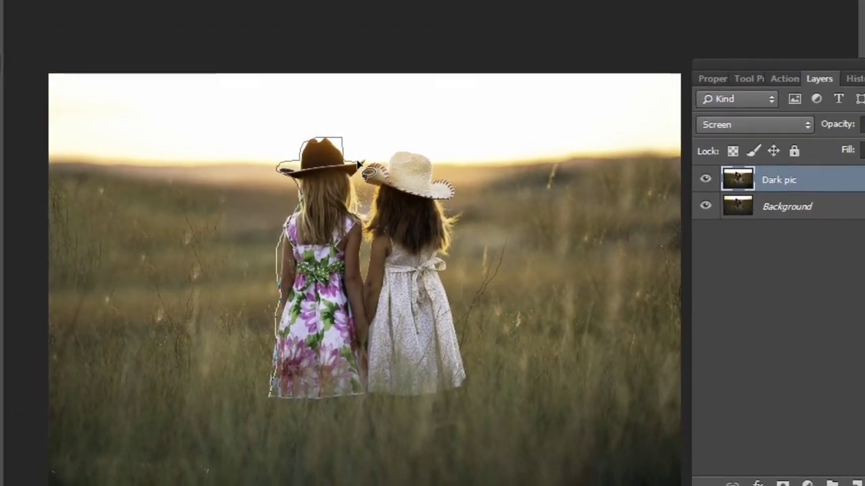
pyautogui.moveTo(360, 163)
pyautogui.mouseDown()
pyautogui.moveTo(457, 255)
pyautogui.moveTo(292, 385)
pyautogui.mouseUp()
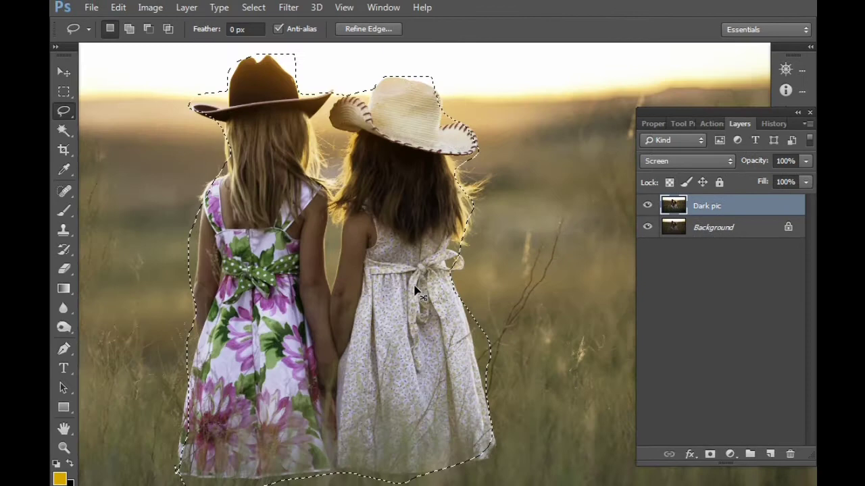
pyautogui.rightClick(480, 314)
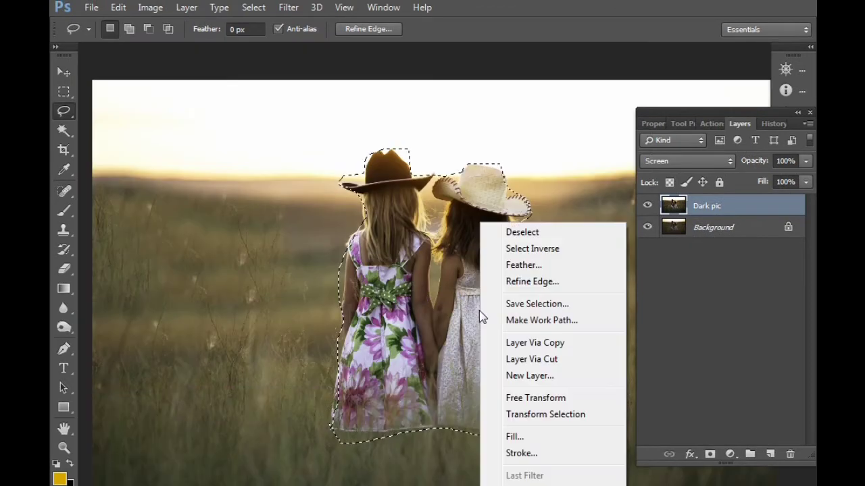
pyautogui.click(544, 265)
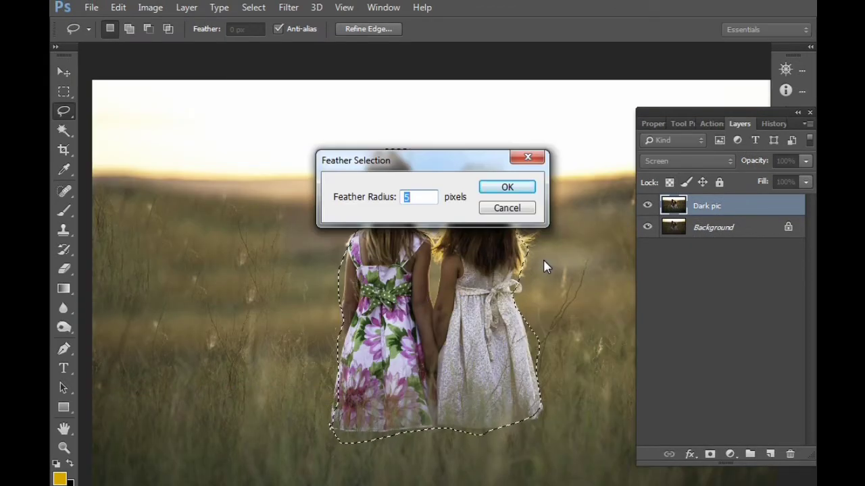
pyautogui.write('10')
pyautogui.press('Return')
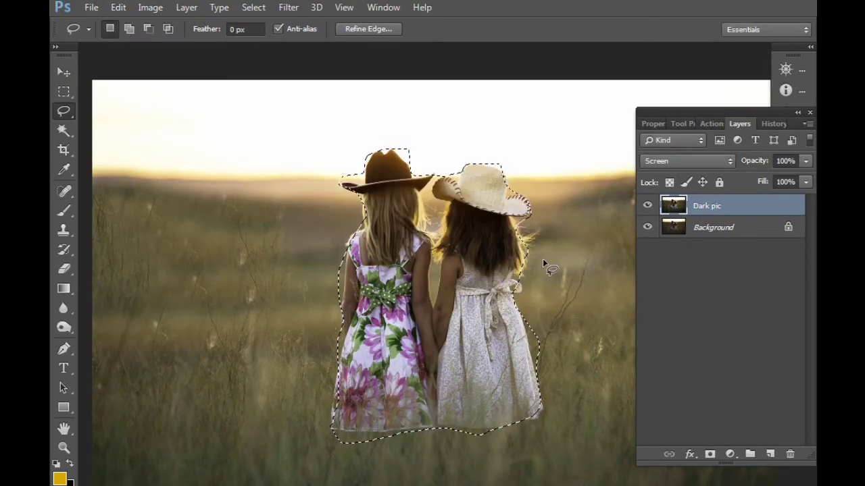
# Invert the selection so the field and sky around the girls are selected.
pyautogui.click(148, 8)
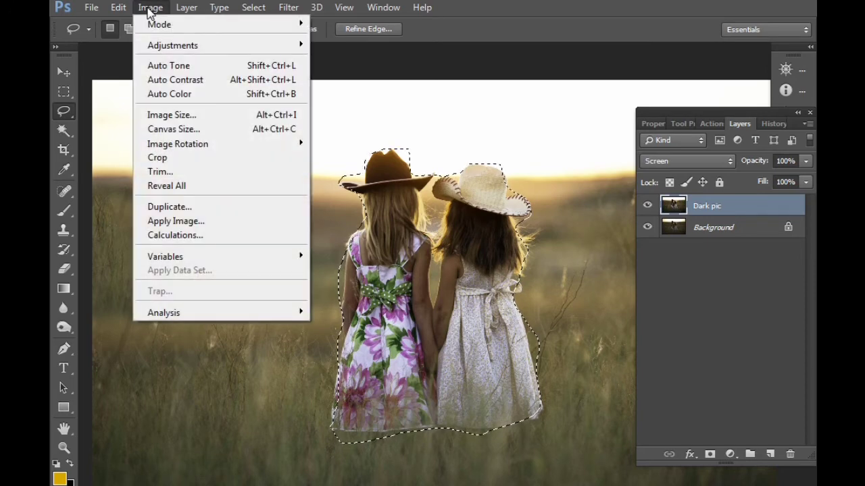
pyautogui.moveTo(173, 45)
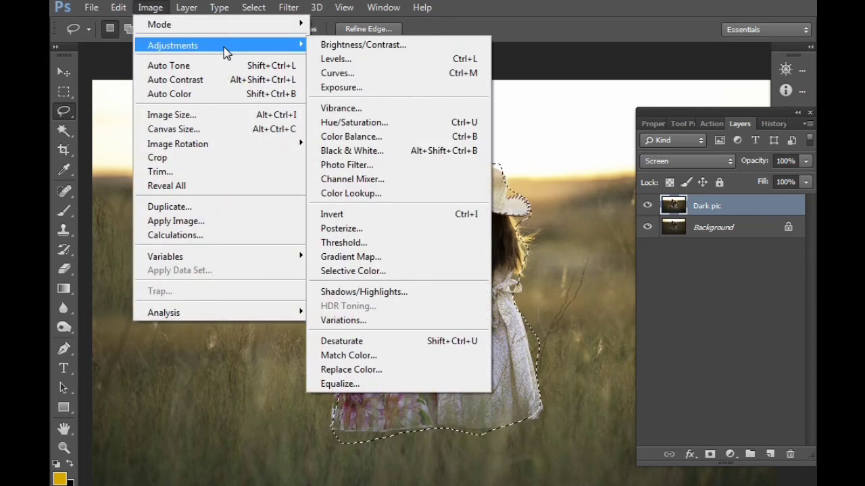
pyautogui.click(246, 367)
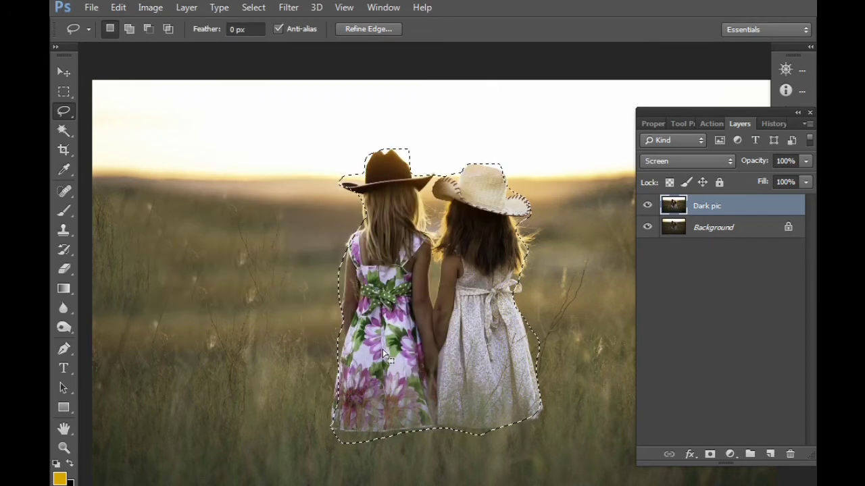
pyautogui.click(253, 7)
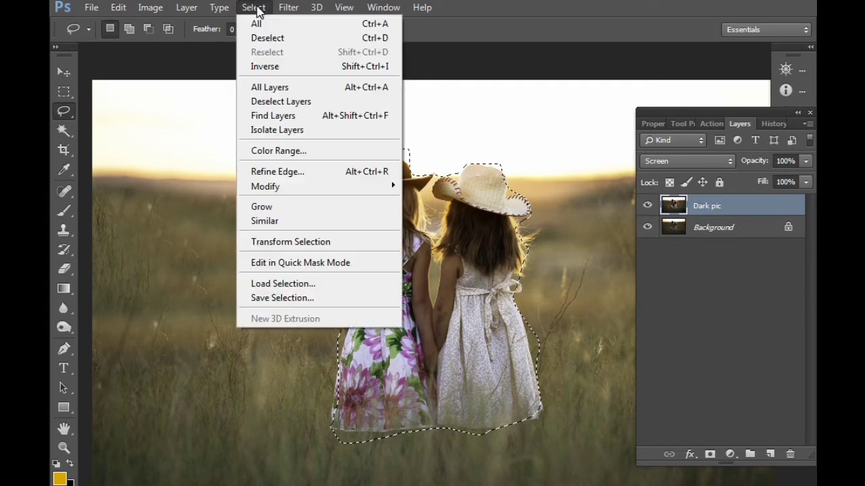
pyautogui.click(285, 70)
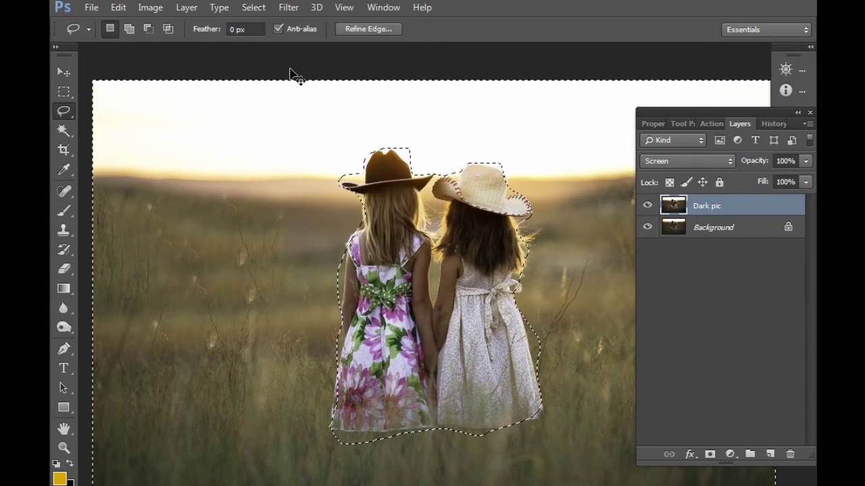
pyautogui.hotkey('ctrl', '-')
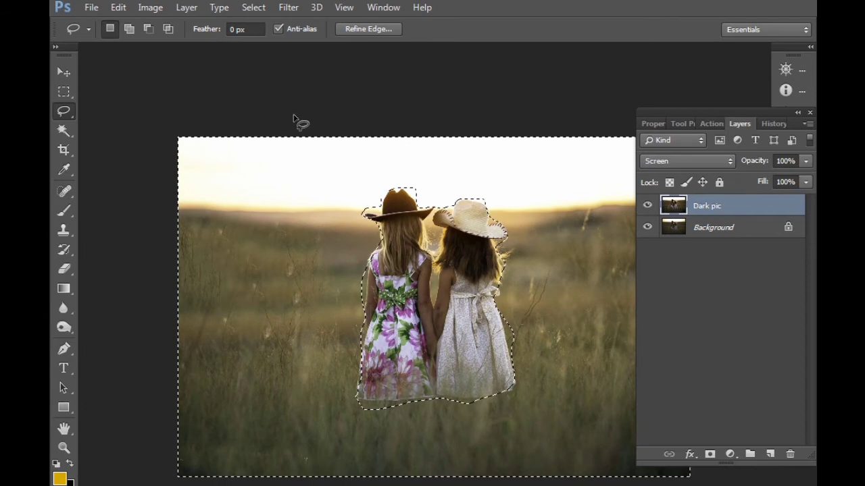
# Apply a midtone Color Balance of 0, +60, +16 to the surrounding field.
pyautogui.click(160, 10)
pyautogui.moveTo(173, 45)
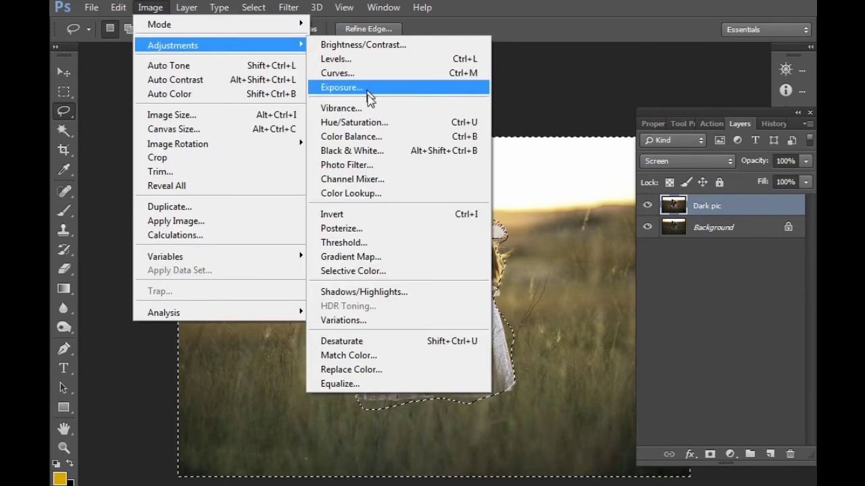
pyautogui.click(376, 137)
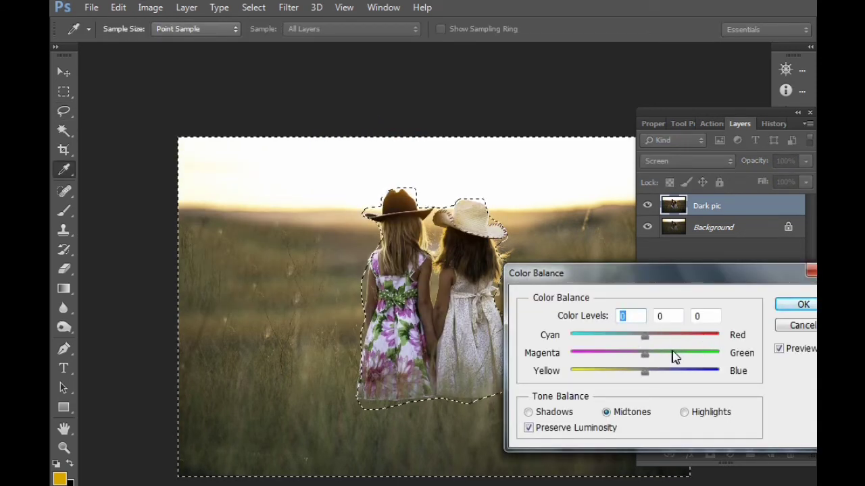
pyautogui.moveTo(649, 353); pyautogui.dragTo(681, 361)
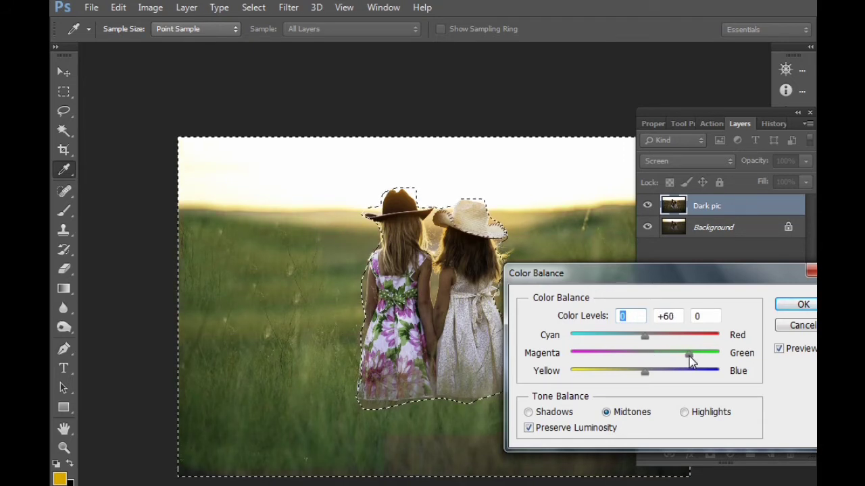
pyautogui.moveTo(669, 280)
pyautogui.mouseDown()
pyautogui.moveTo(646, 331)
pyautogui.moveTo(654, 295)
pyautogui.mouseUp()
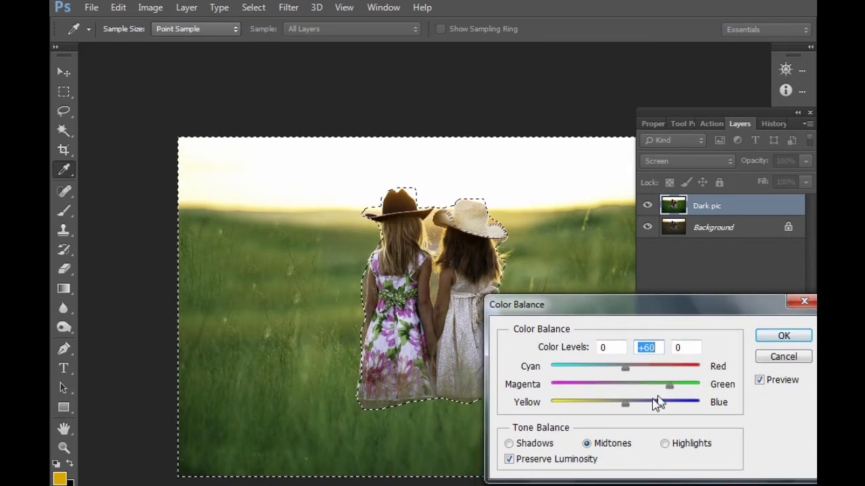
pyautogui.moveTo(625, 403); pyautogui.dragTo(637, 404)
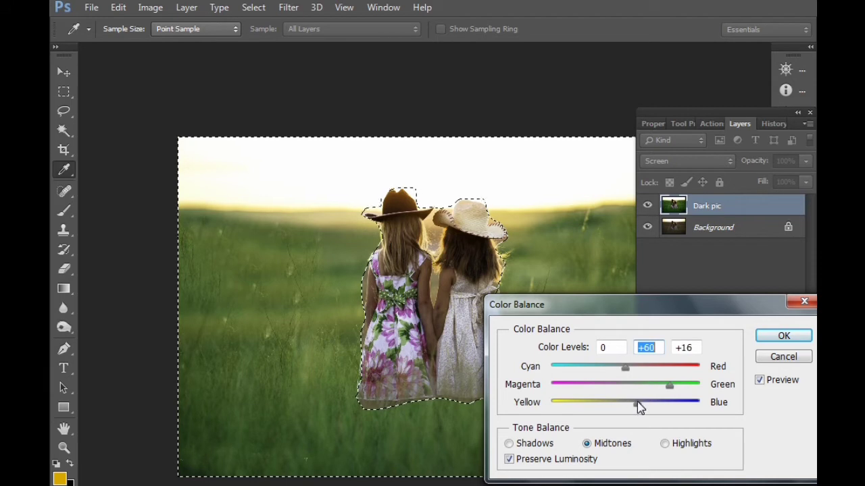
pyautogui.click(637, 403)
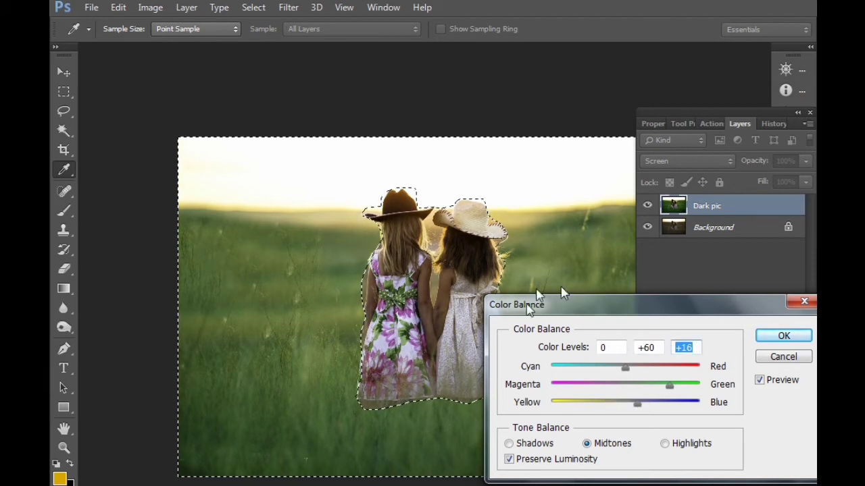
pyautogui.click(782, 336)
# Clear the selection, choose the Elliptical Marquee tool, and zoom to review the photo.
pyautogui.press('l')
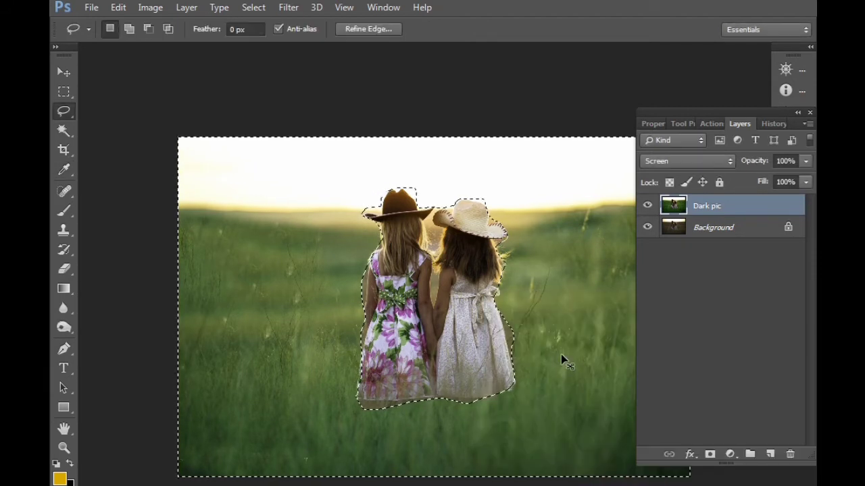
pyautogui.click(560, 354)
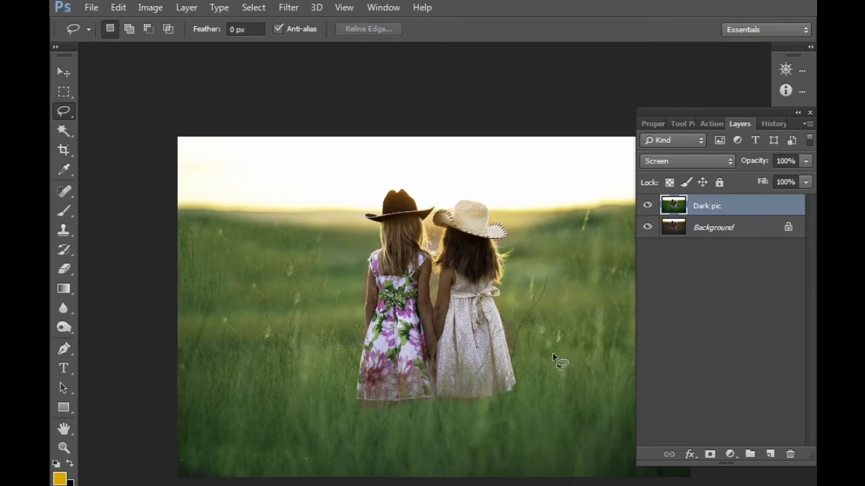
pyautogui.hotkey('ctrl', '-')
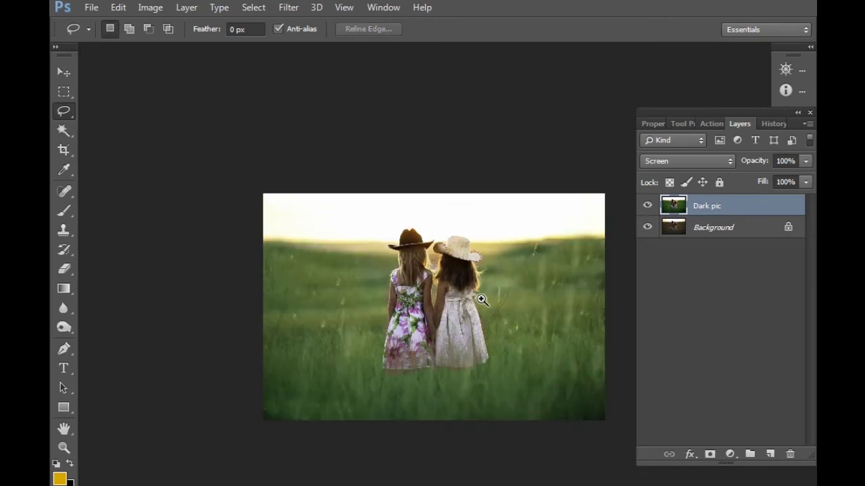
pyautogui.scroll(1, 480, 297)
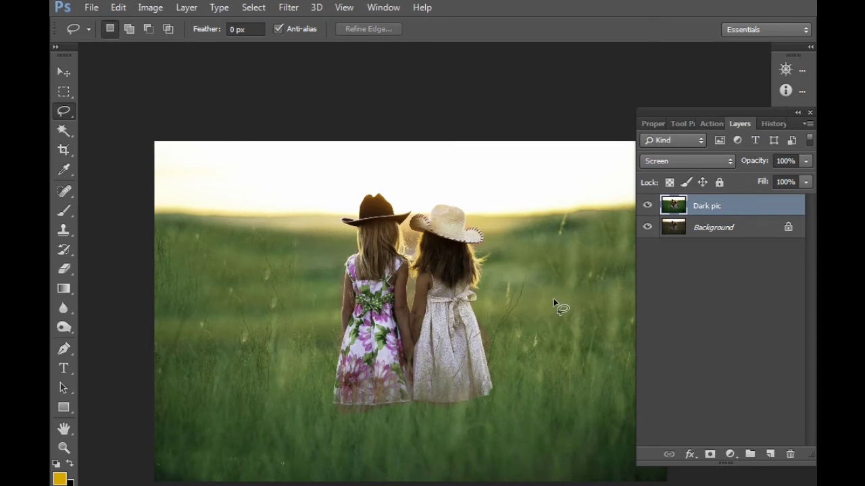
pyautogui.press('m')
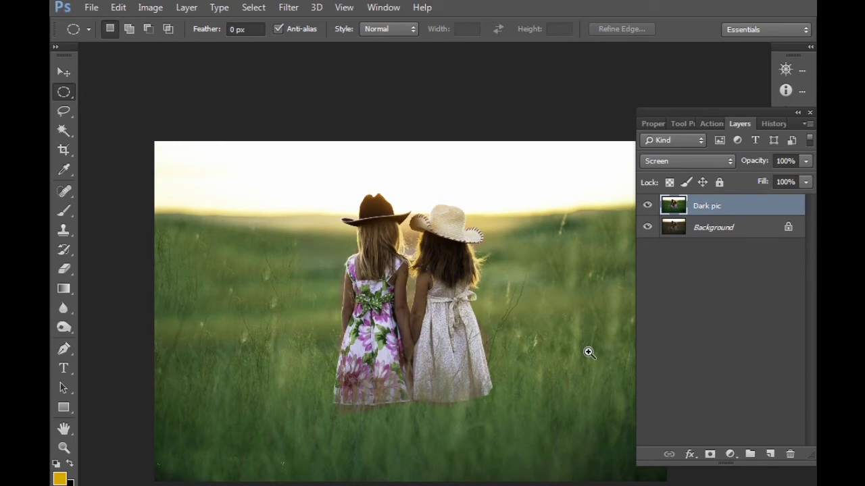
pyautogui.hotkey('ctrl', '+')
pyautogui.hotkey('ctrl', '-')
pyautogui.hotkey('ctrl', '+')
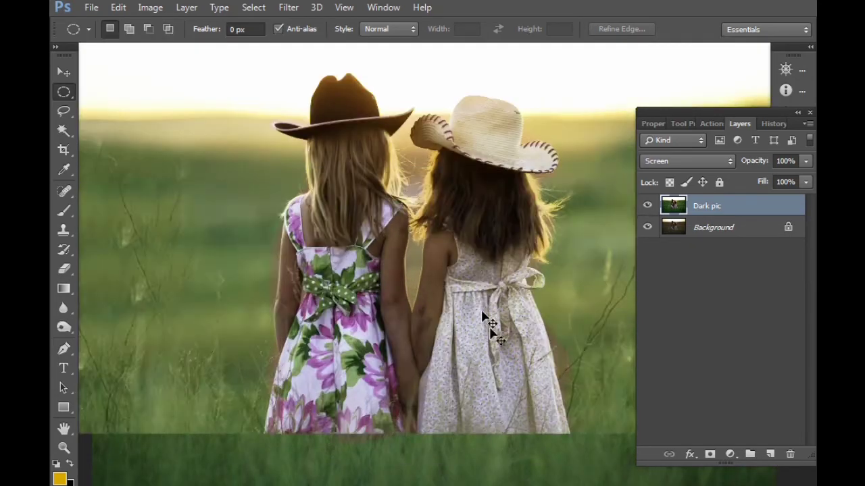
pyautogui.hotkey('ctrl', '-')
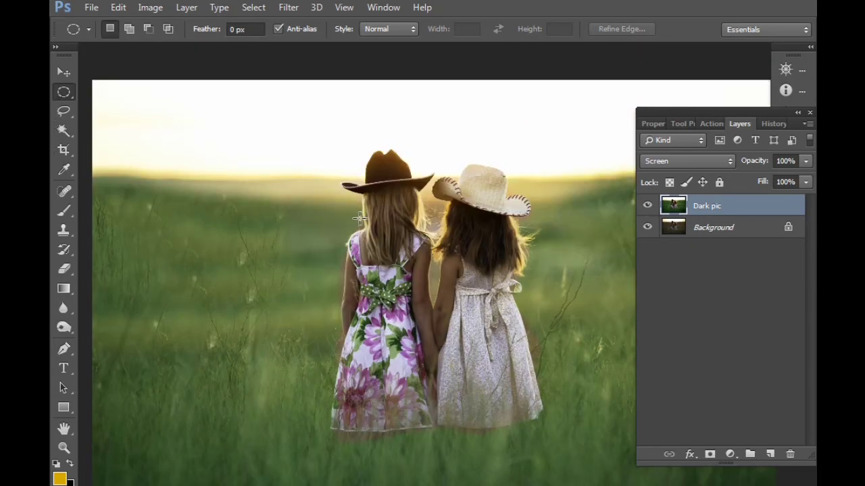
# Lasso the girls from shoulders to dress hems and feather the selection by 15 pixels.
pyautogui.click(64, 111)
pyautogui.moveTo(374, 225)
pyautogui.mouseDown()
pyautogui.moveTo(459, 427)
pyautogui.moveTo(386, 227)
pyautogui.moveTo(372, 226)
pyautogui.mouseUp()
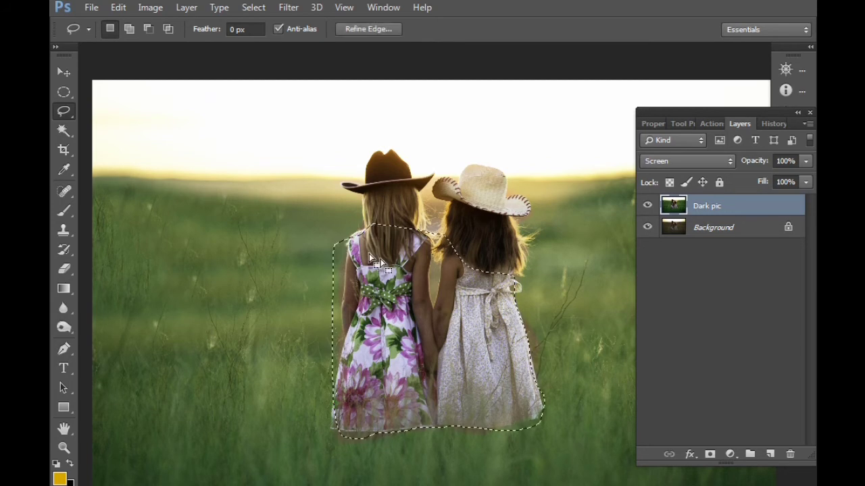
pyautogui.rightClick(433, 287)
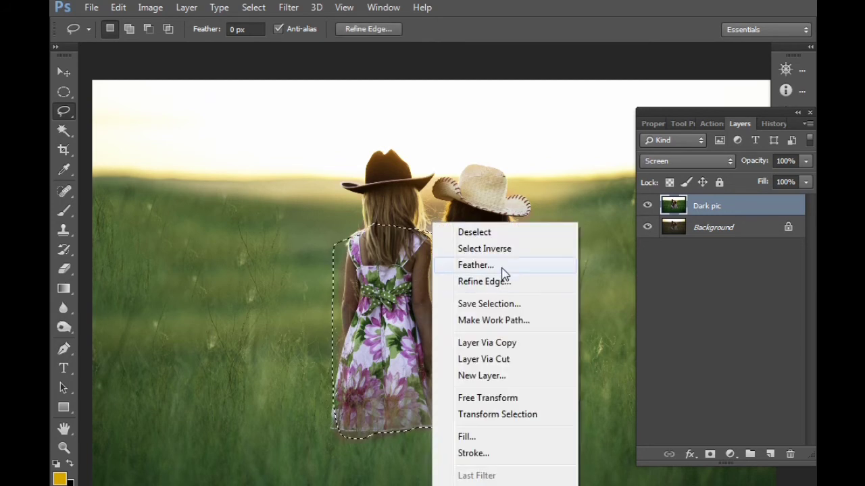
pyautogui.click(506, 270)
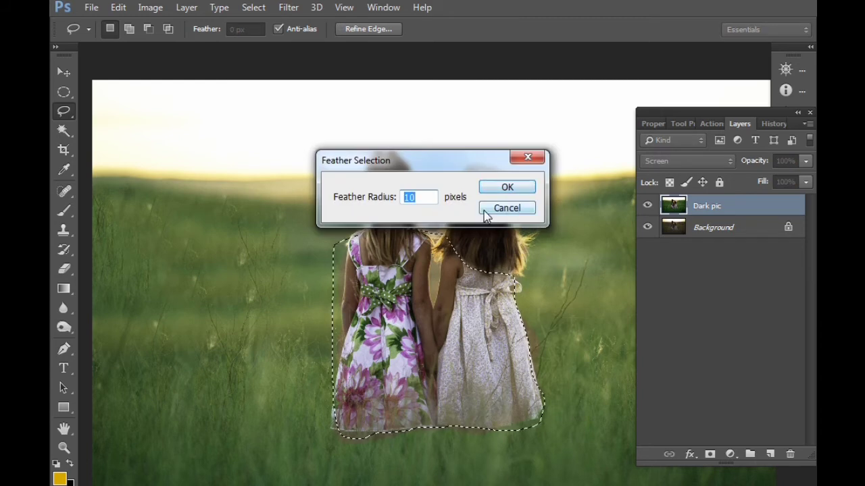
pyautogui.write('12')
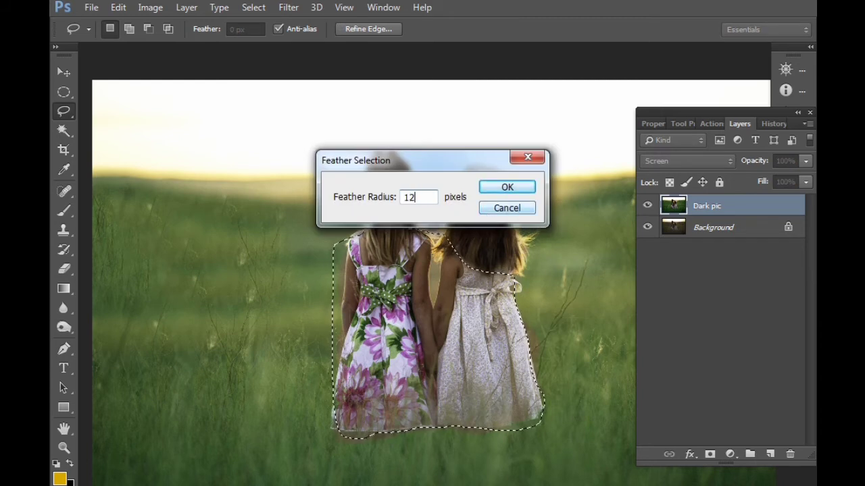
pyautogui.press('BackSpace')
pyautogui.write('5')
pyautogui.press('Return')
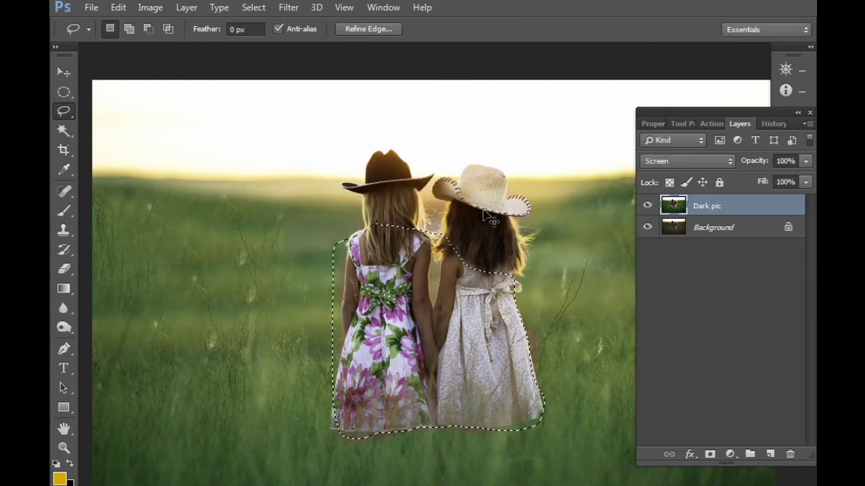
pyautogui.click(687, 161)
pyautogui.click(686, 161)
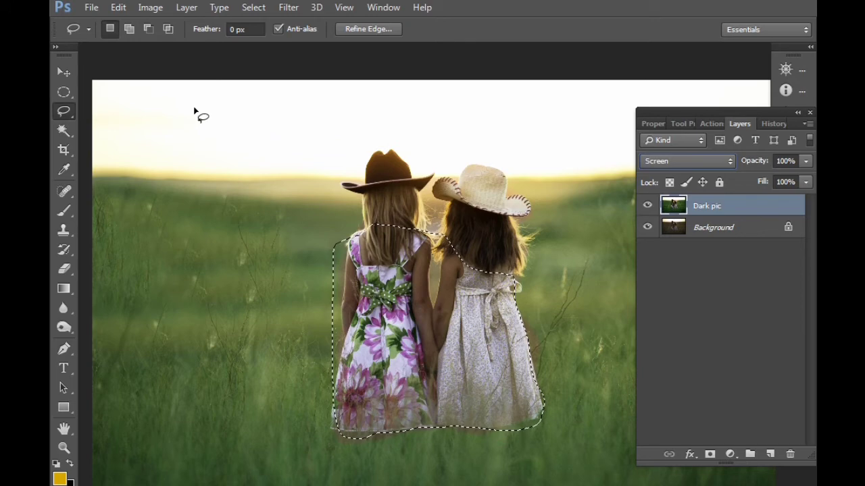
# Brighten the selected girls with Brightness 59 and Contrast 13.
pyautogui.click(153, 9)
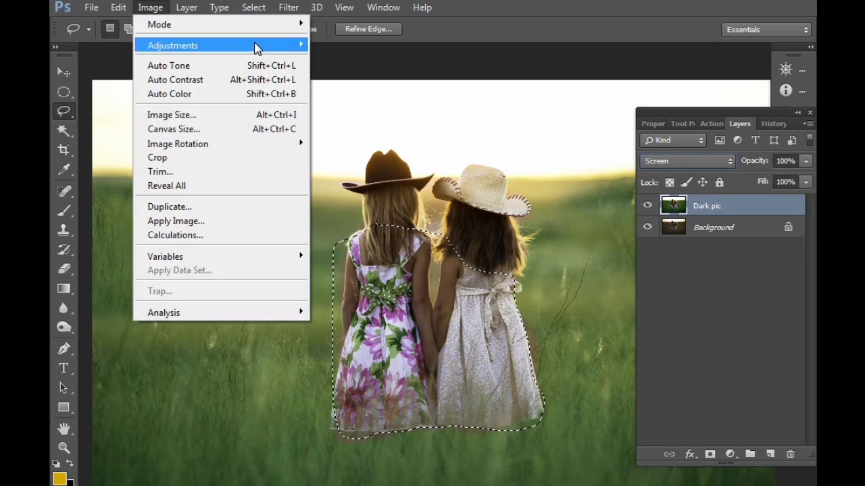
pyautogui.moveTo(173, 45)
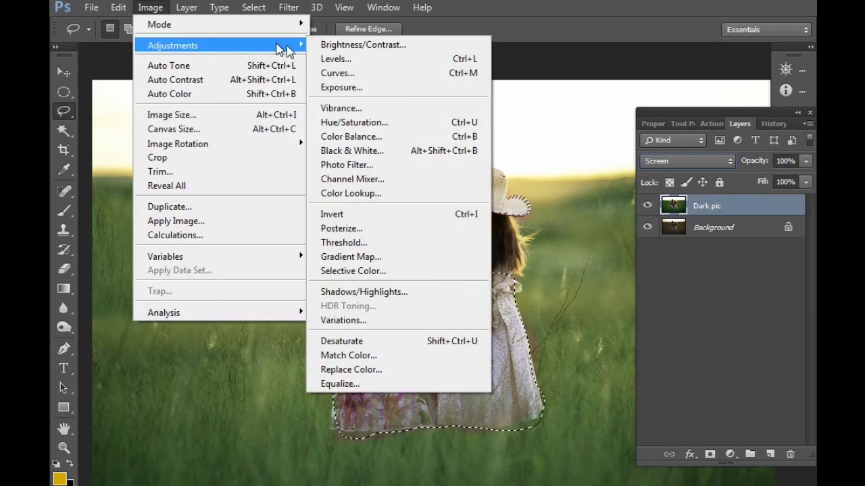
pyautogui.click(369, 53)
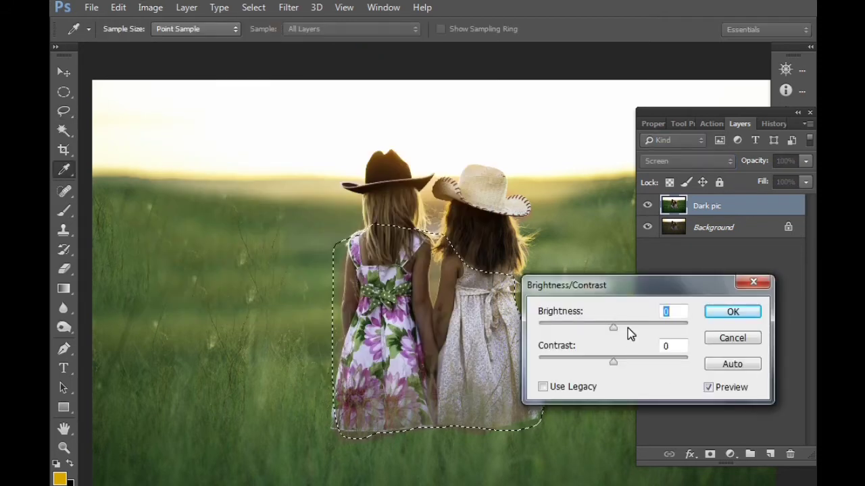
pyautogui.moveTo(626, 327); pyautogui.dragTo(642, 329)
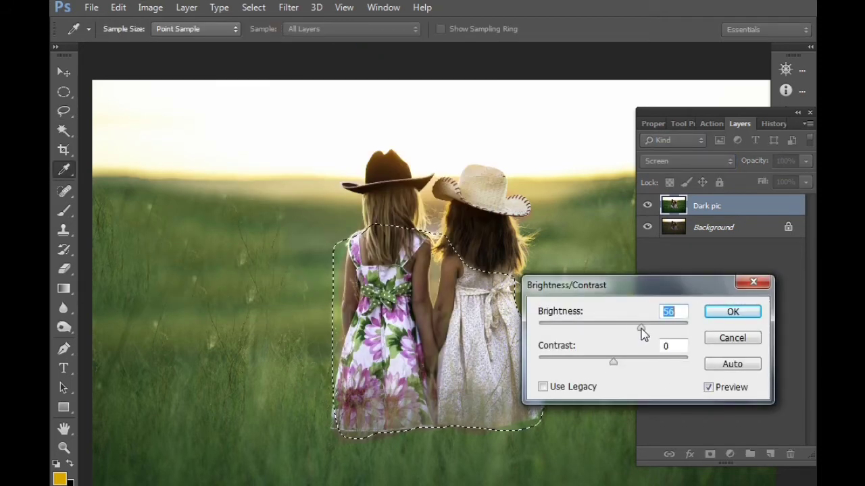
pyautogui.click(621, 363)
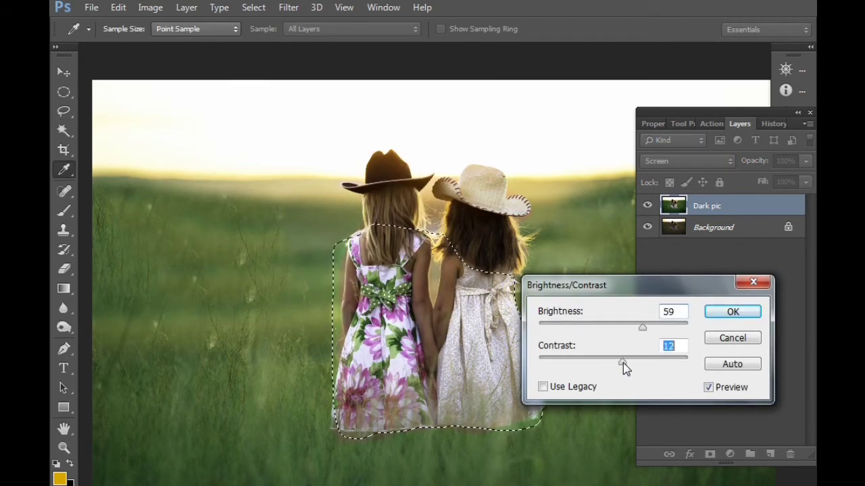
pyautogui.click(732, 312)
pyautogui.press('l')
# Deselect and zoom in and out to review the brightened girls.
pyautogui.hotkey('ctrl', '-')
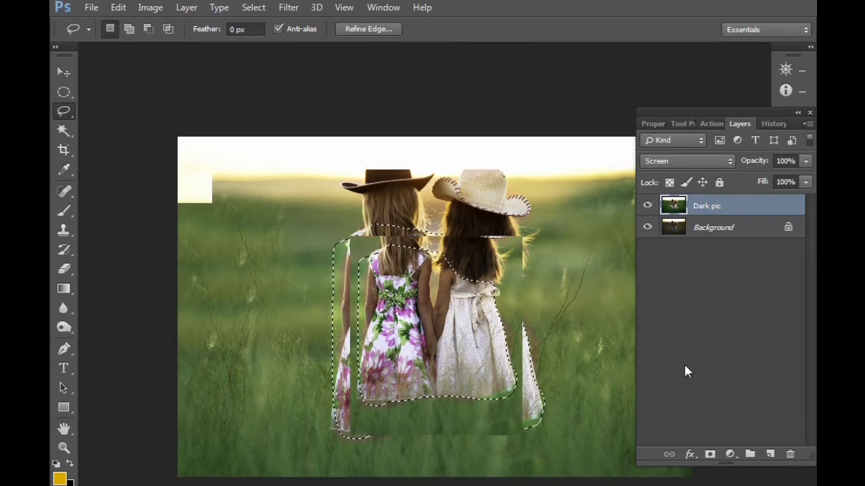
pyautogui.hotkey('ctrl', 'd')
pyautogui.hotkey('ctrl', '+')
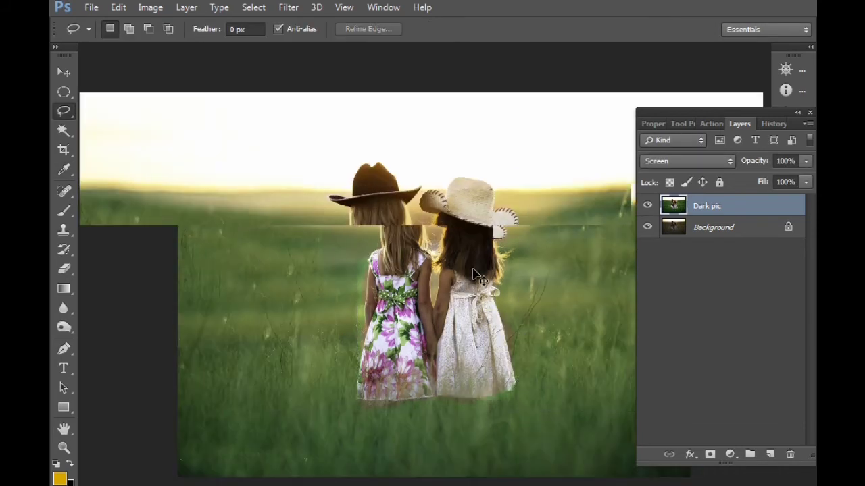
pyautogui.hotkey('ctrl', '+')
pyautogui.hotkey('ctrl', '-')
pyautogui.hotkey('ctrl', '-')
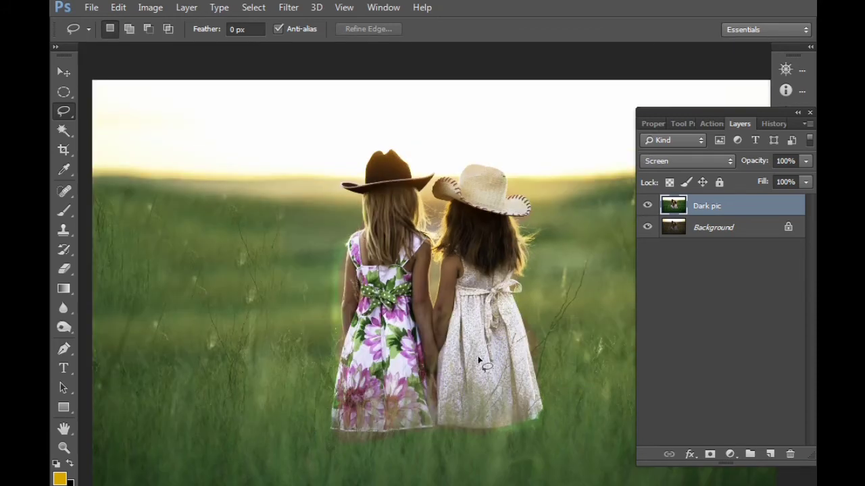
# Sharpen the Dark pic layer with Unsharp Mask: Amount 61%, Radius 3.1 pixels, Threshold 0.
pyautogui.click(302, 12)
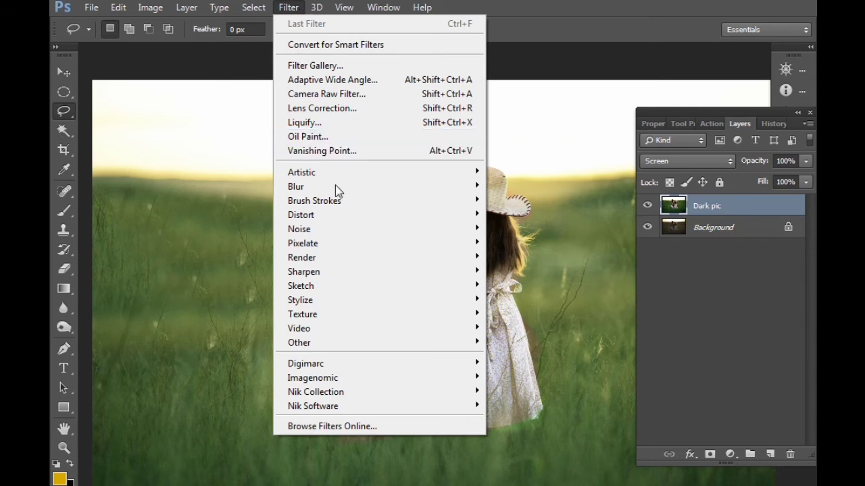
pyautogui.moveTo(304, 271)
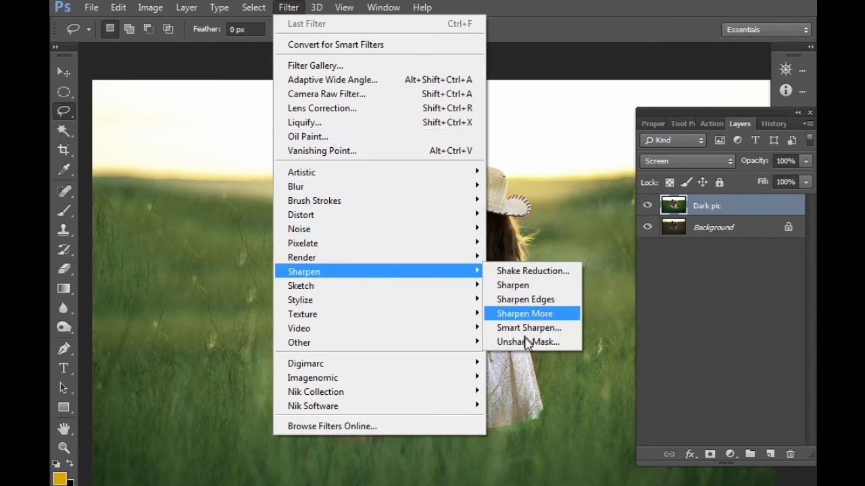
pyautogui.click(529, 342)
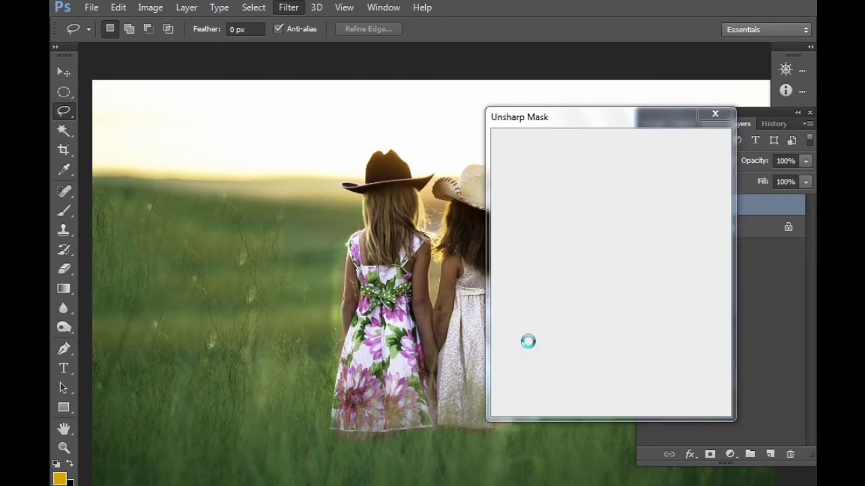
pyautogui.moveTo(587, 121); pyautogui.dragTo(675, 108)
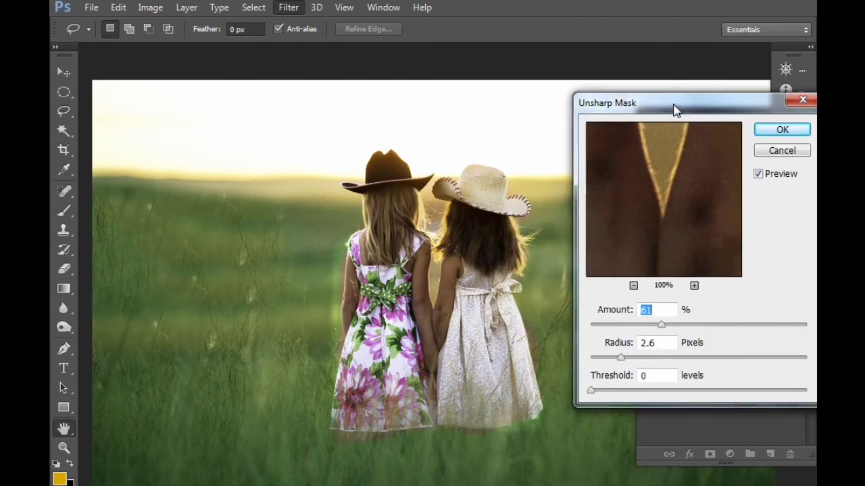
pyautogui.moveTo(620, 358); pyautogui.dragTo(629, 357)
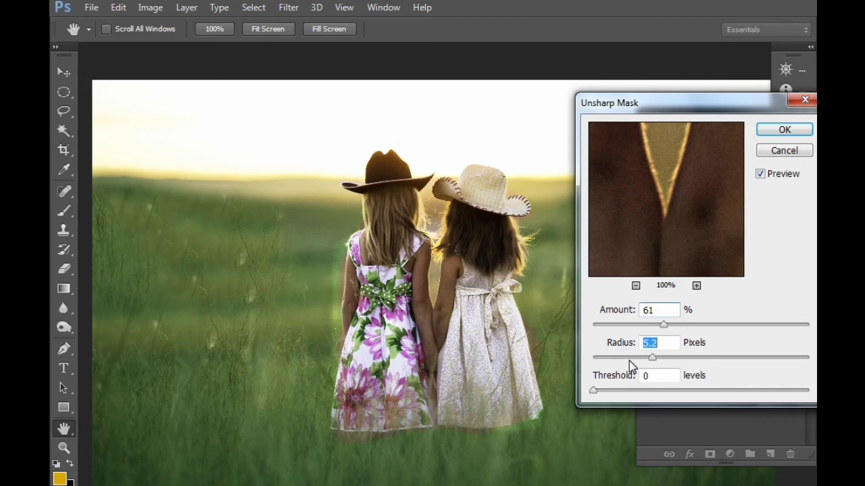
pyautogui.click(766, 134)
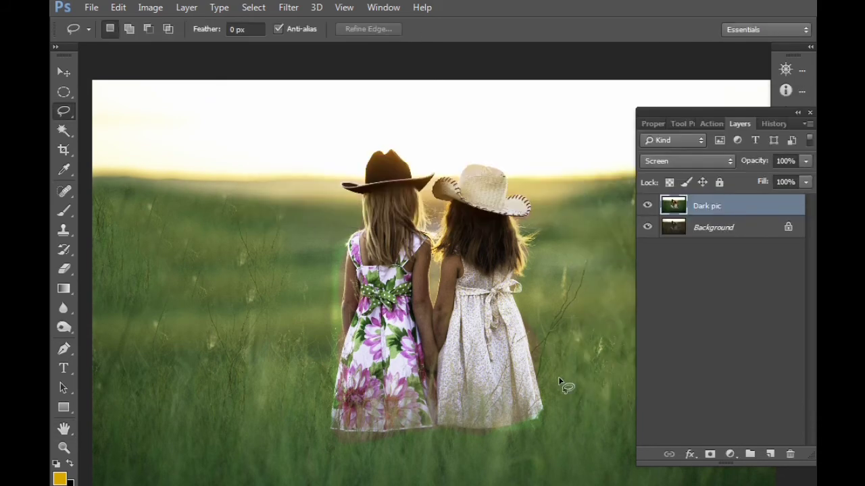
pyautogui.scroll(-1, 558, 376)
pyautogui.scroll(1, 503, 290)
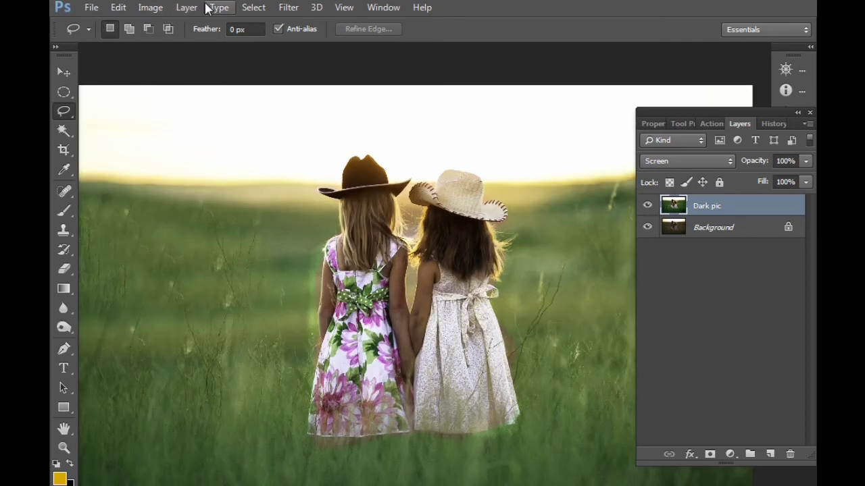
# Add a Lens Flare centred at the photo's upper left with brightness raised above 100%.
pyautogui.click(252, 8)
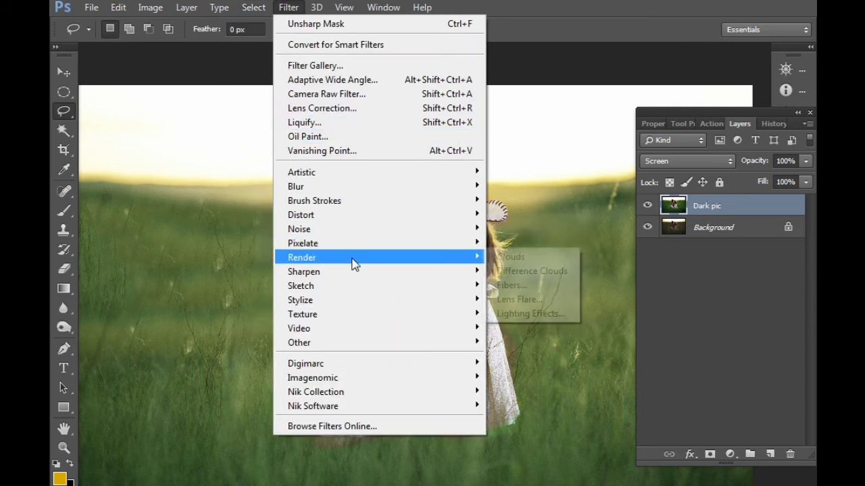
pyautogui.moveTo(302, 257)
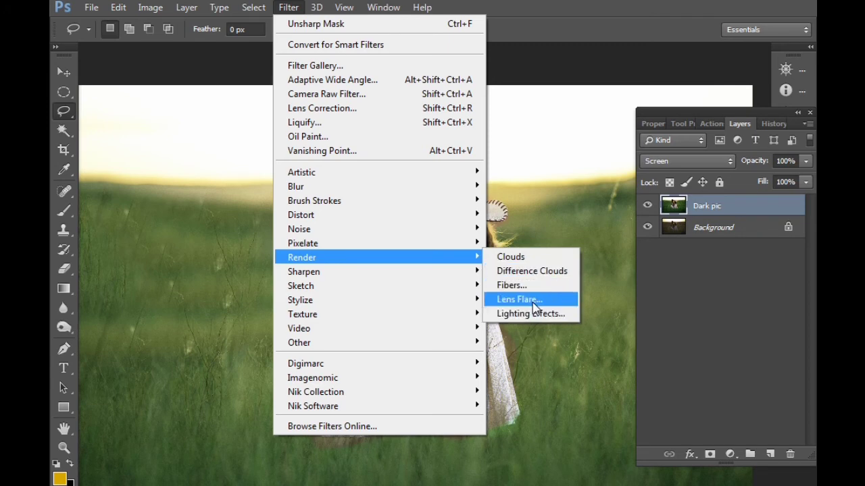
pyautogui.click(533, 304)
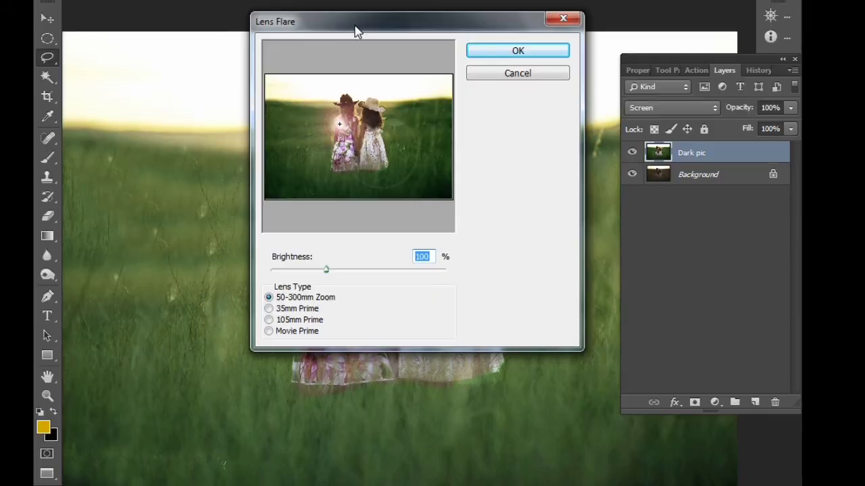
pyautogui.moveTo(358, 75); pyautogui.dragTo(172, 194)
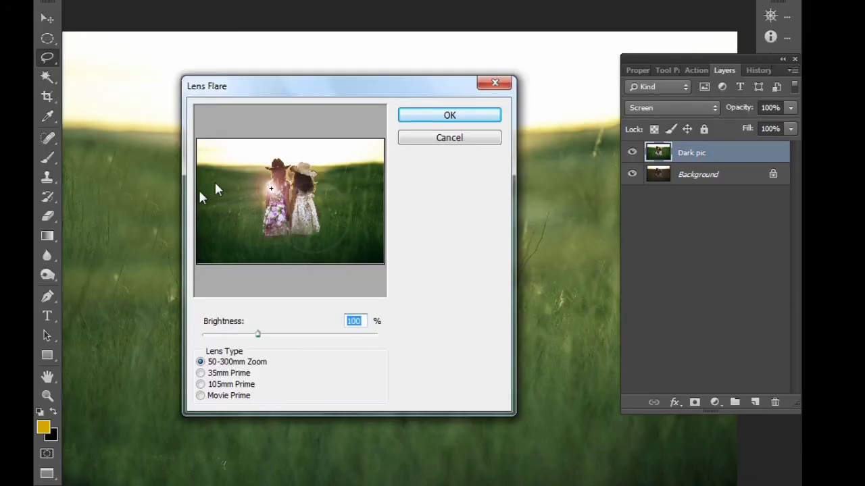
pyautogui.moveTo(179, 309)
pyautogui.mouseDown()
pyautogui.moveTo(111, 287)
pyautogui.moveTo(108, 264)
pyautogui.moveTo(264, 265)
pyautogui.moveTo(102, 276)
pyautogui.mouseUp()
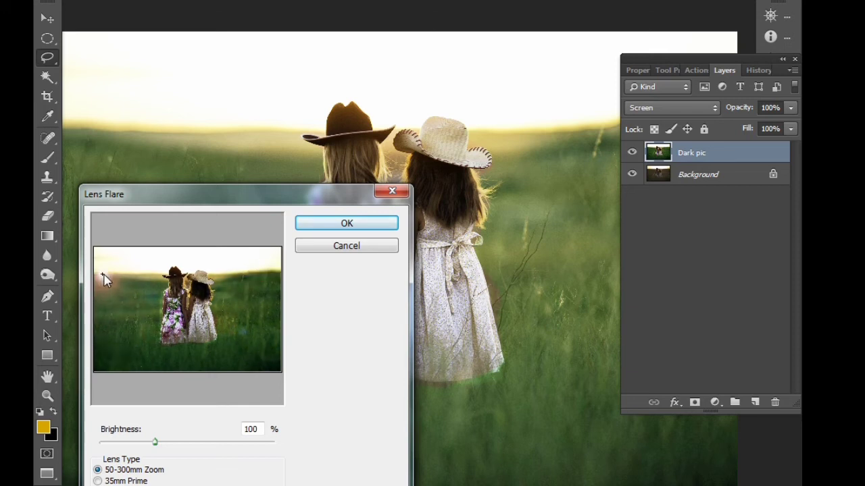
pyautogui.moveTo(156, 443); pyautogui.dragTo(178, 442)
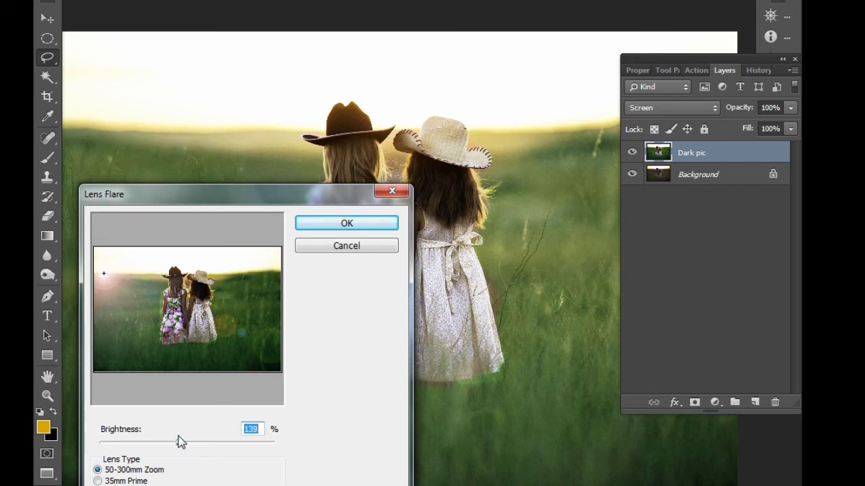
pyautogui.click(341, 225)
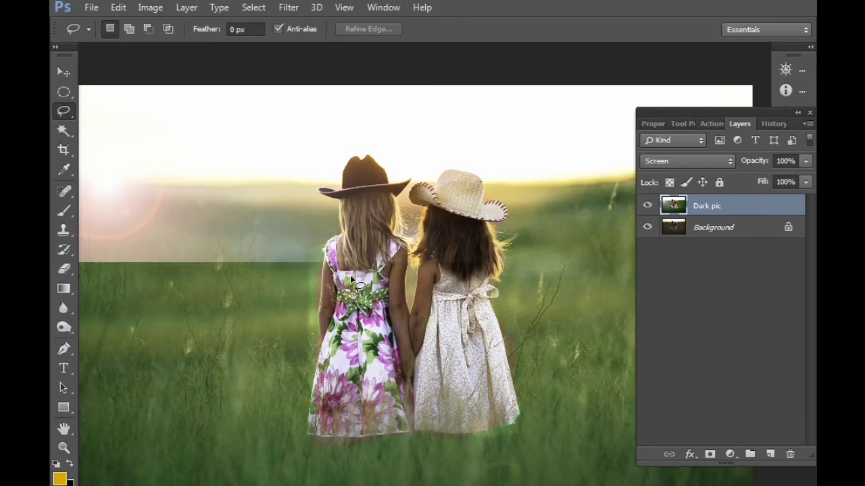
# Zoom out to view the whole flared photo, then inspect the girls up close.
pyautogui.hotkey('ctrl', '-')
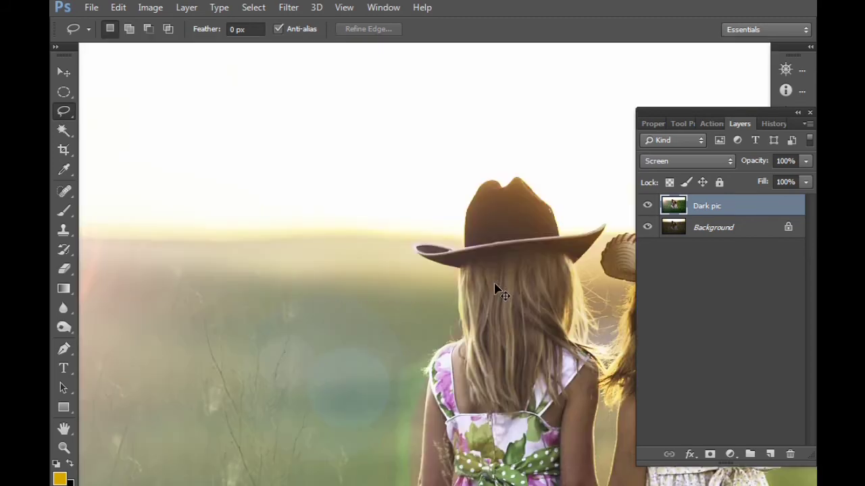
pyautogui.moveTo(318, 189); pyautogui.dragTo(377, 169)
pyautogui.scroll(-3, 395, 263)
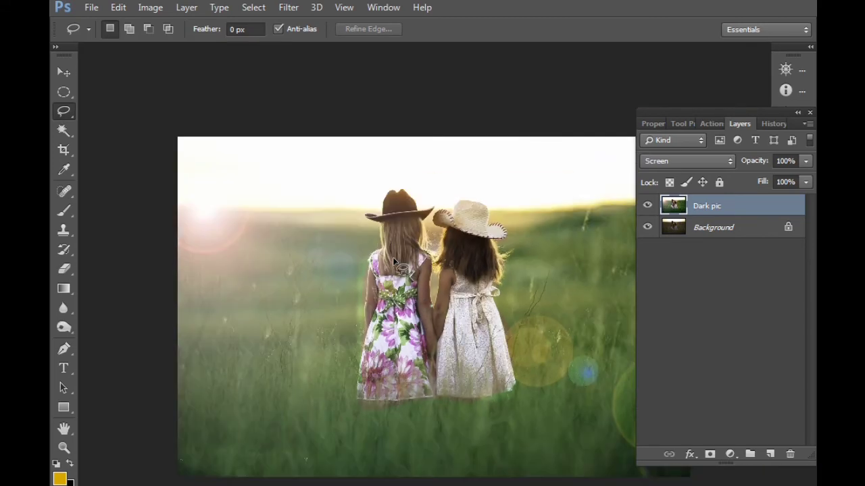
pyautogui.scroll(1, 395, 263)
pyautogui.scroll(-1, 395, 263)
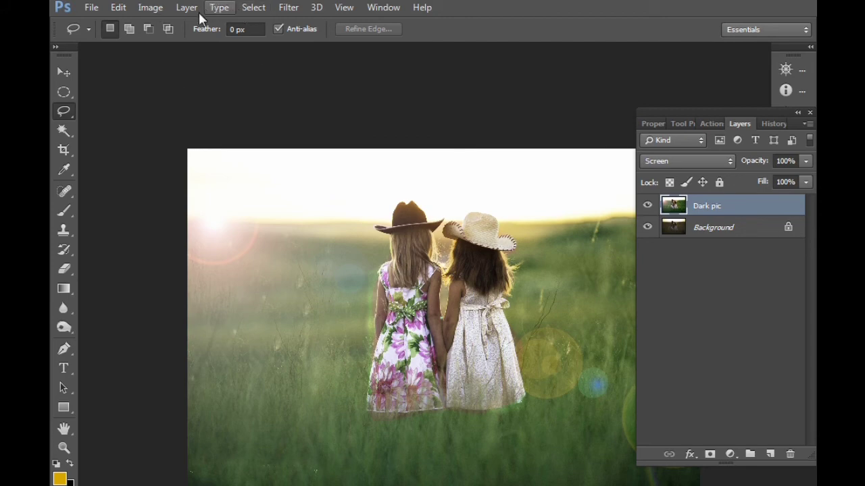
# Apply a midtone Color Balance of +11, +32, -3 to the photo.
pyautogui.click(252, 7)
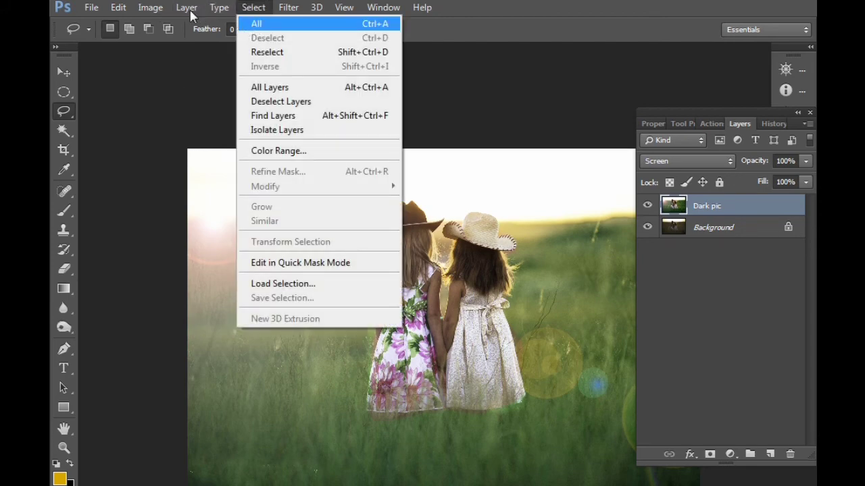
pyautogui.moveTo(149, 8)
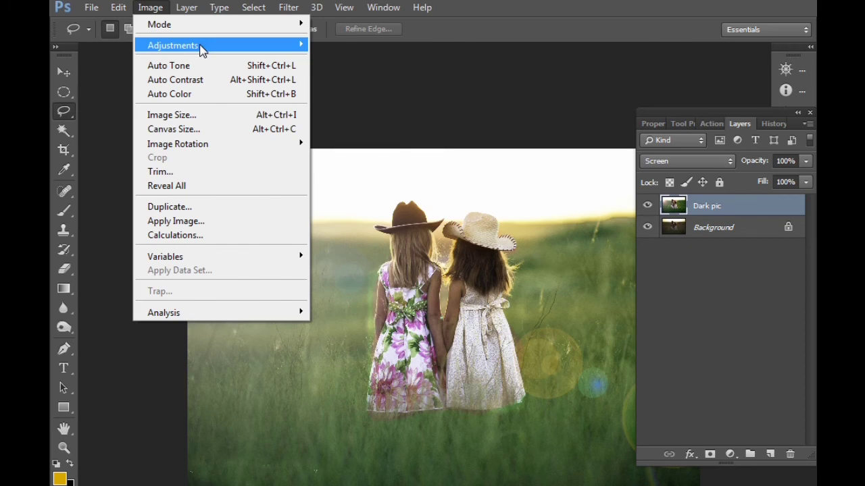
pyautogui.moveTo(173, 45)
pyautogui.click(365, 137)
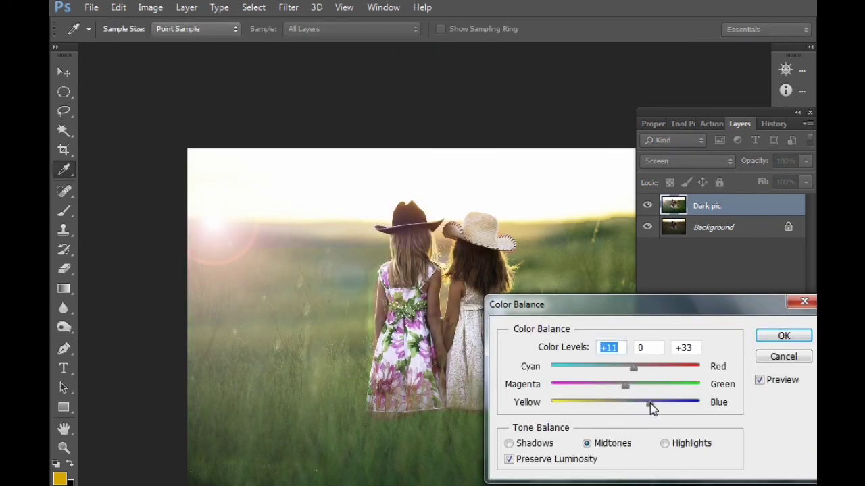
pyautogui.moveTo(650, 403)
pyautogui.mouseDown()
pyautogui.moveTo(608, 404)
pyautogui.moveTo(649, 389)
pyautogui.mouseUp()
pyautogui.click(642, 386)
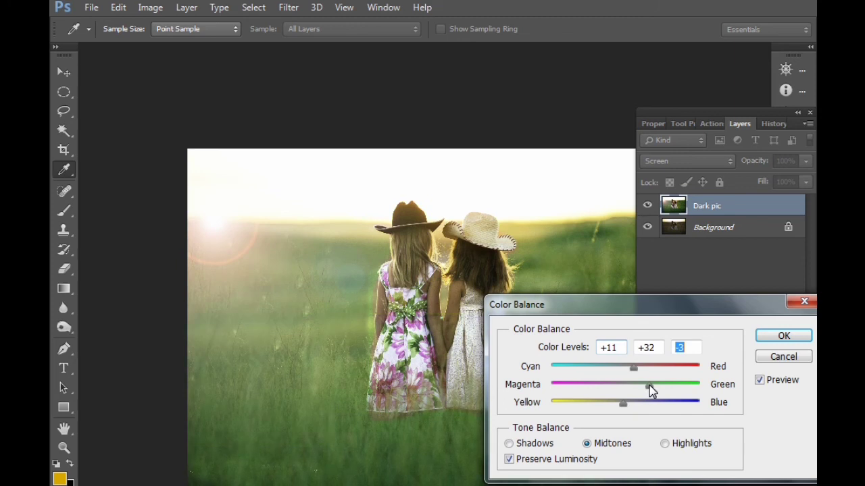
pyautogui.click(783, 336)
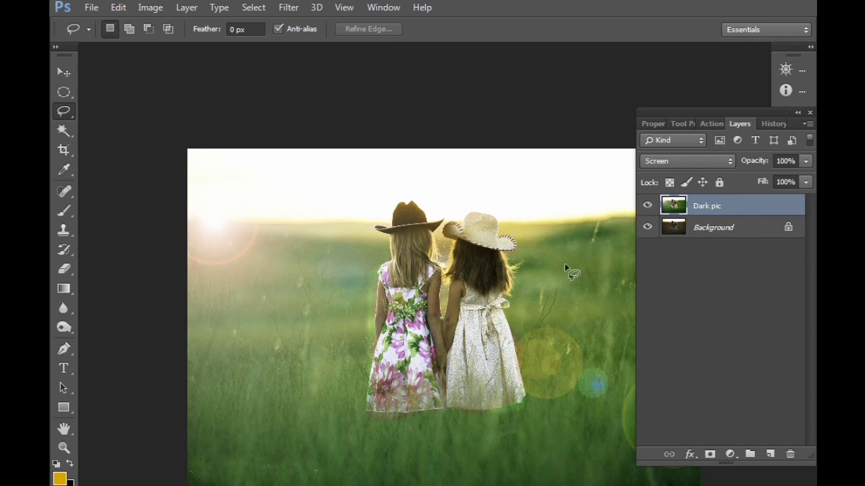
pyautogui.scroll(-1, 568, 270)
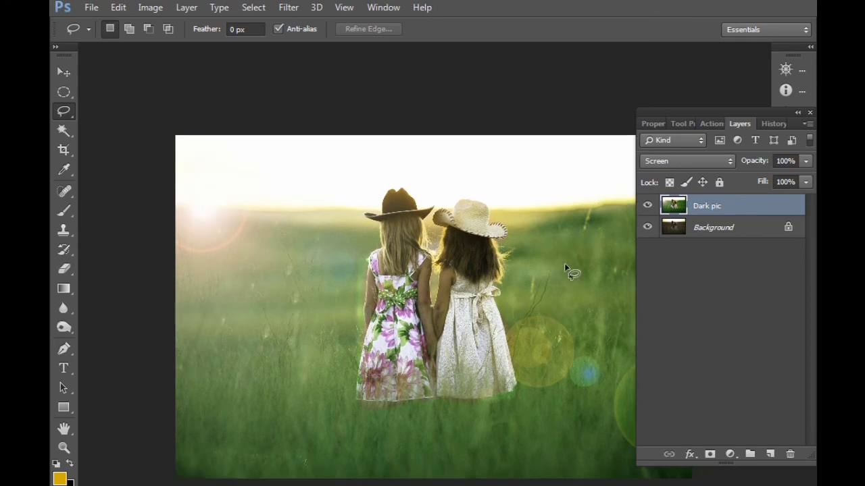
pyautogui.click(646, 206)
pyautogui.click(647, 206)
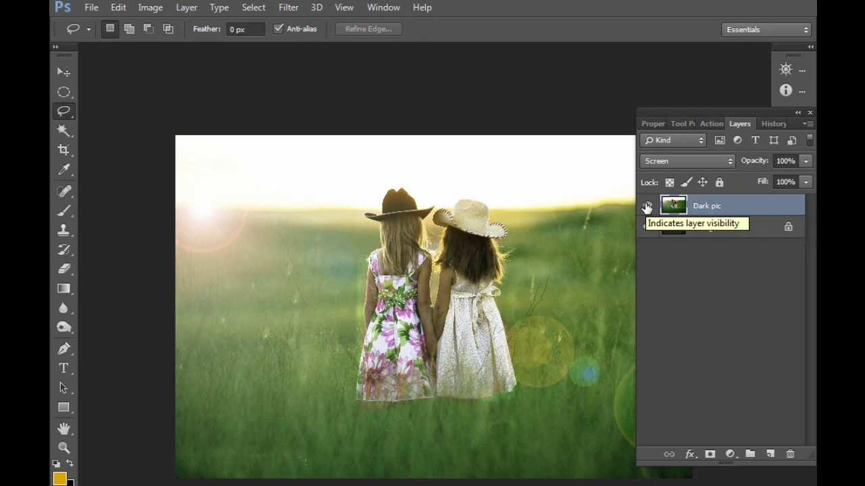
pyautogui.click(646, 206)
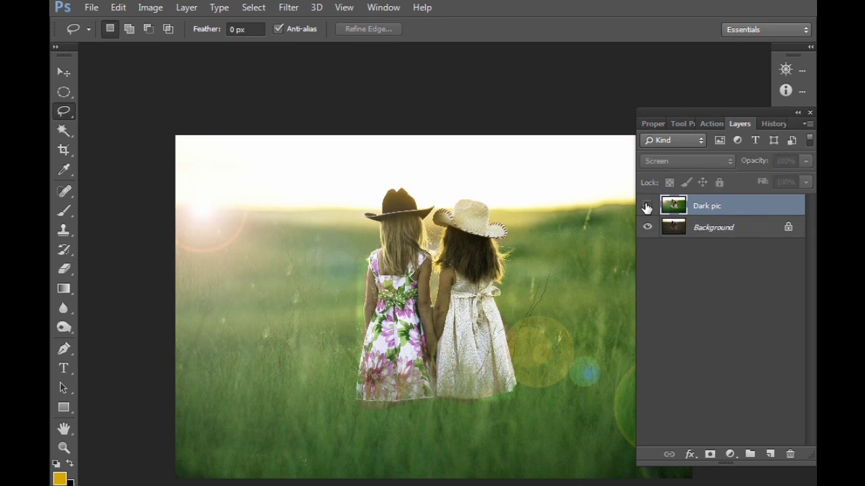
pyautogui.click(647, 206)
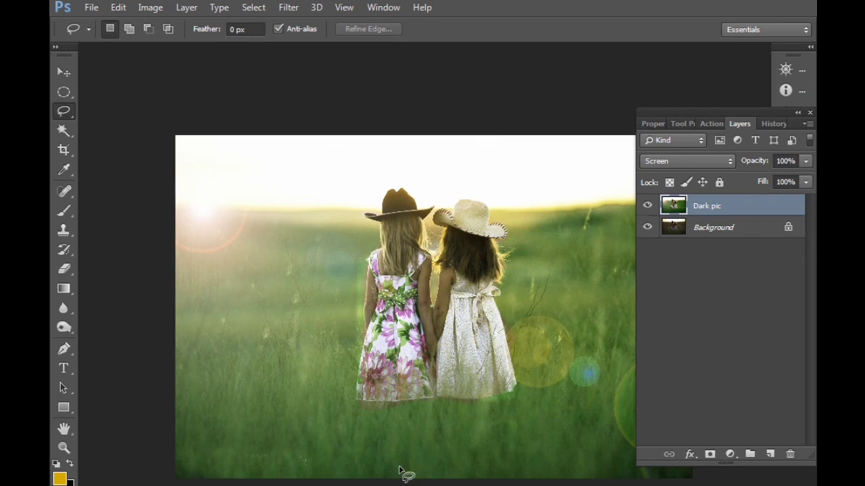
pyautogui.scroll(5, 447, 366)
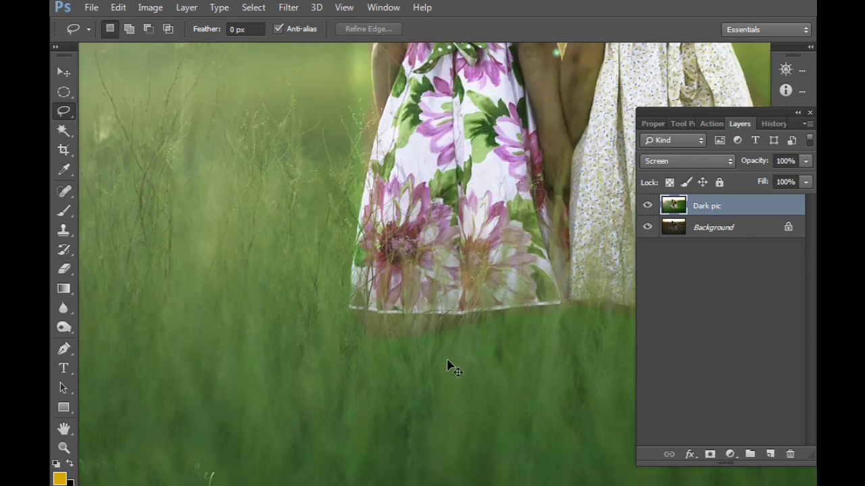
pyautogui.scroll(-1, 448, 367)
pyautogui.scroll(-2, 448, 366)
pyautogui.scroll(-1, 448, 367)
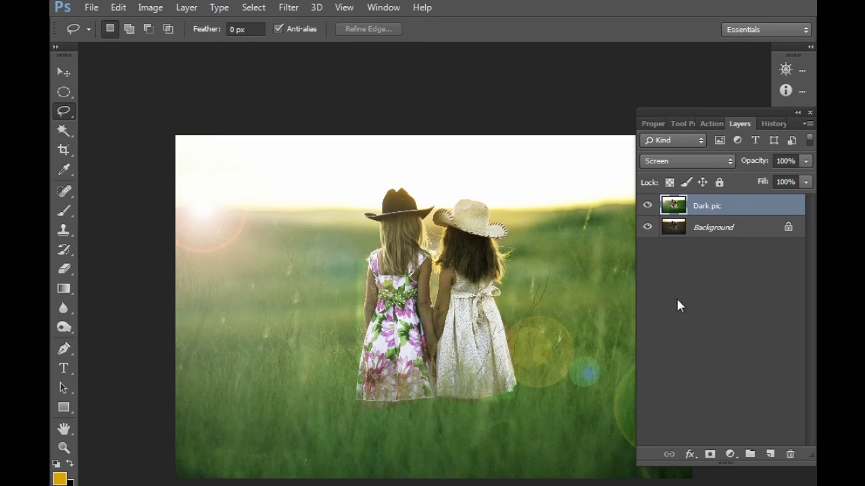
# Flatten the Dark pic layer and all others into one Background layer.
pyautogui.rightClick(731, 211)
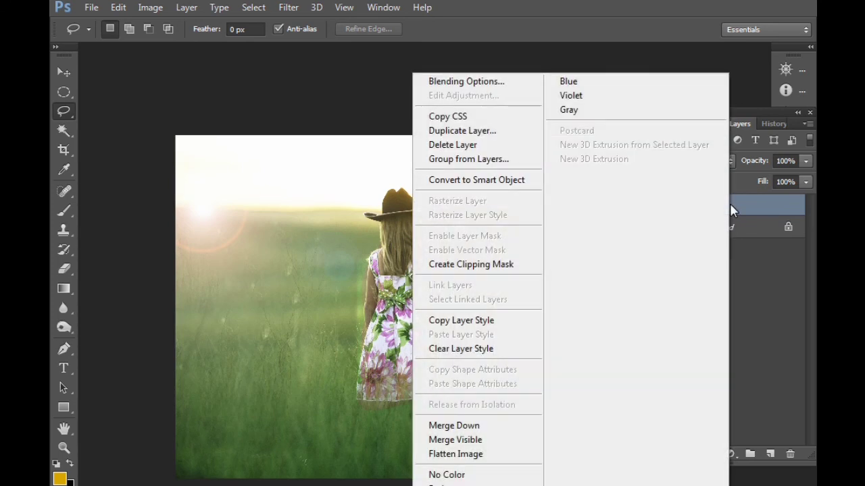
pyautogui.click(498, 441)
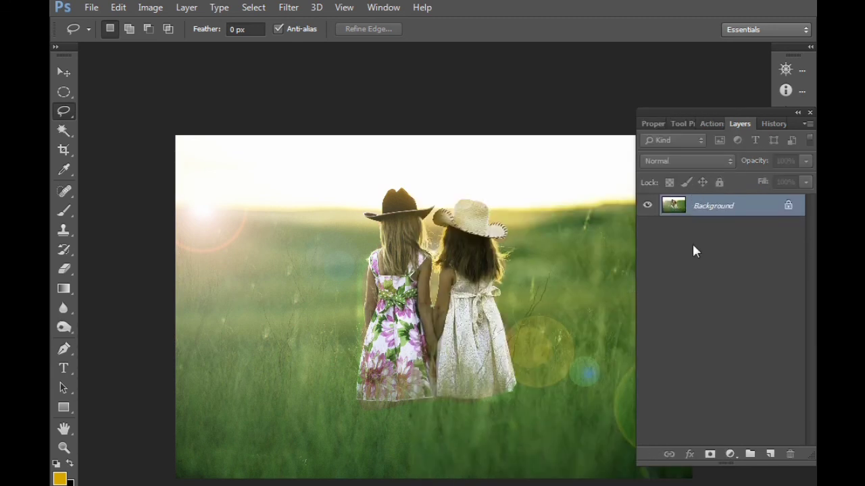